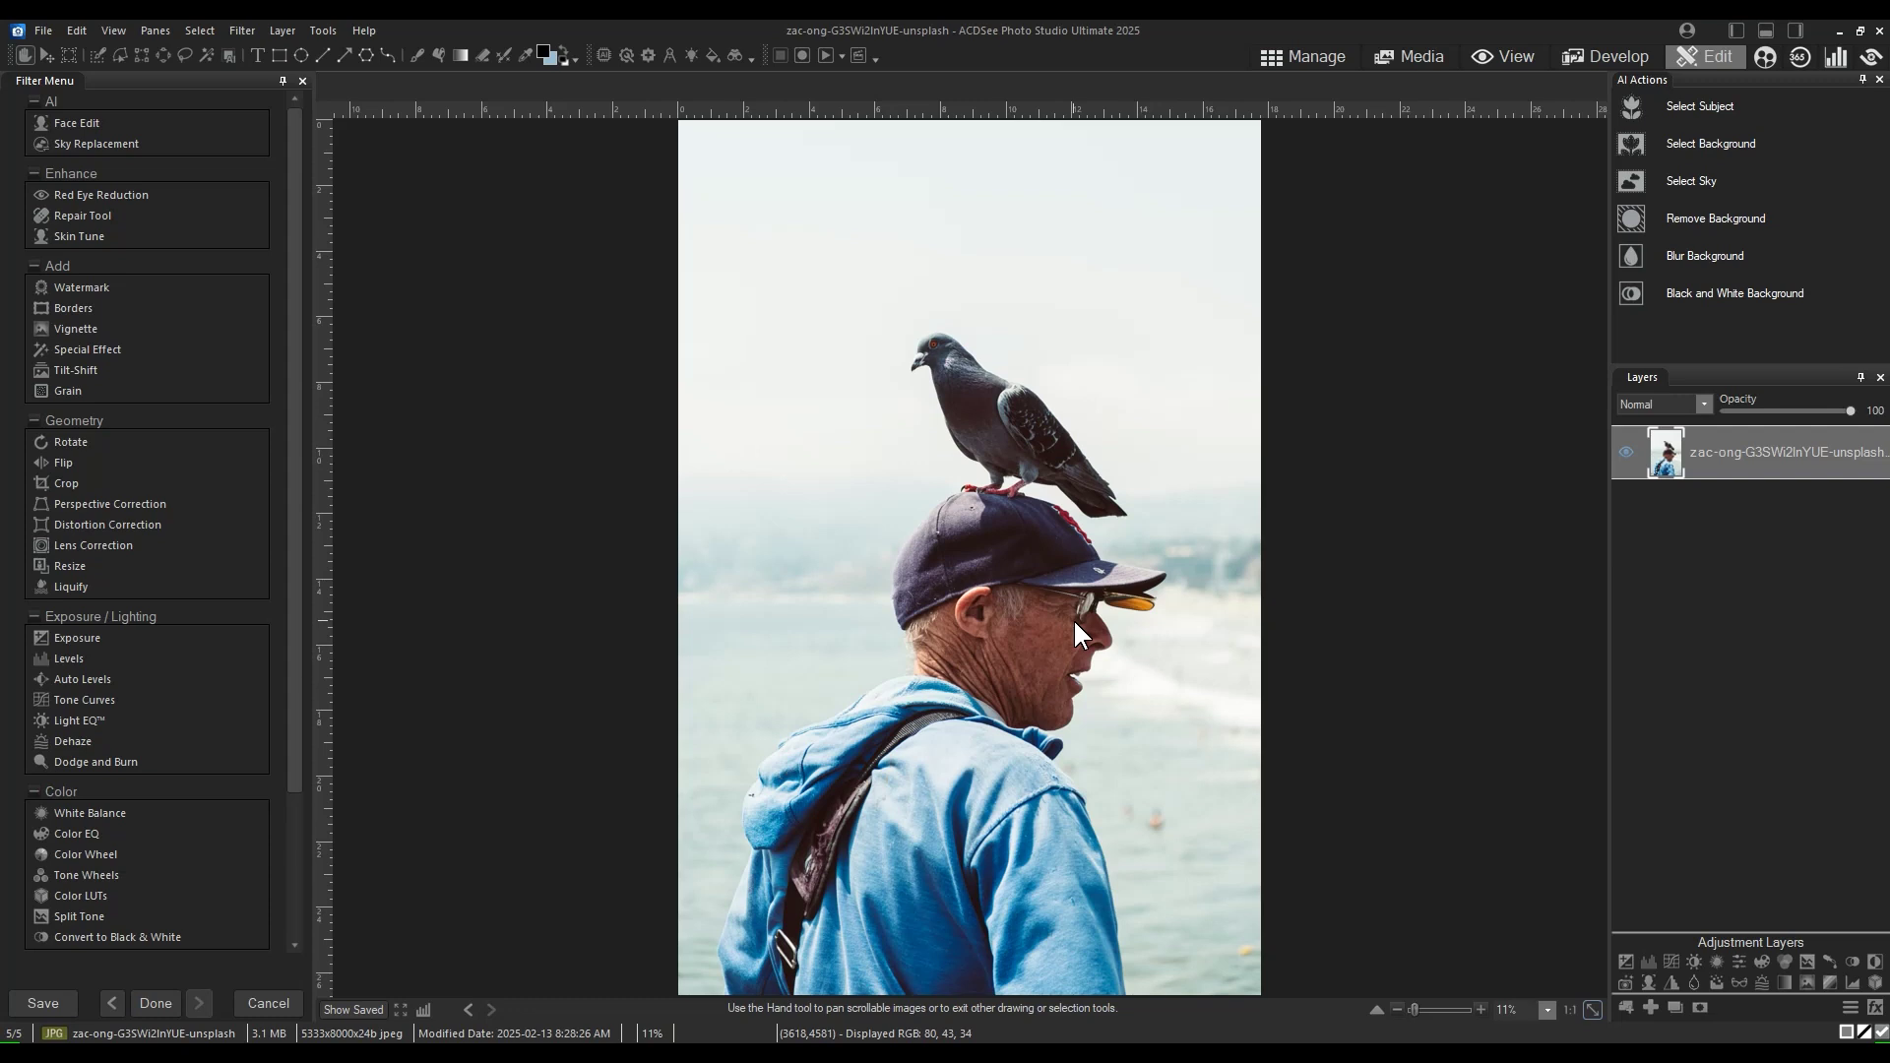
# Auto-select the man and pigeon with Select Subject, zooming in to check the pigeon
pyautogui.click(1305, 576)
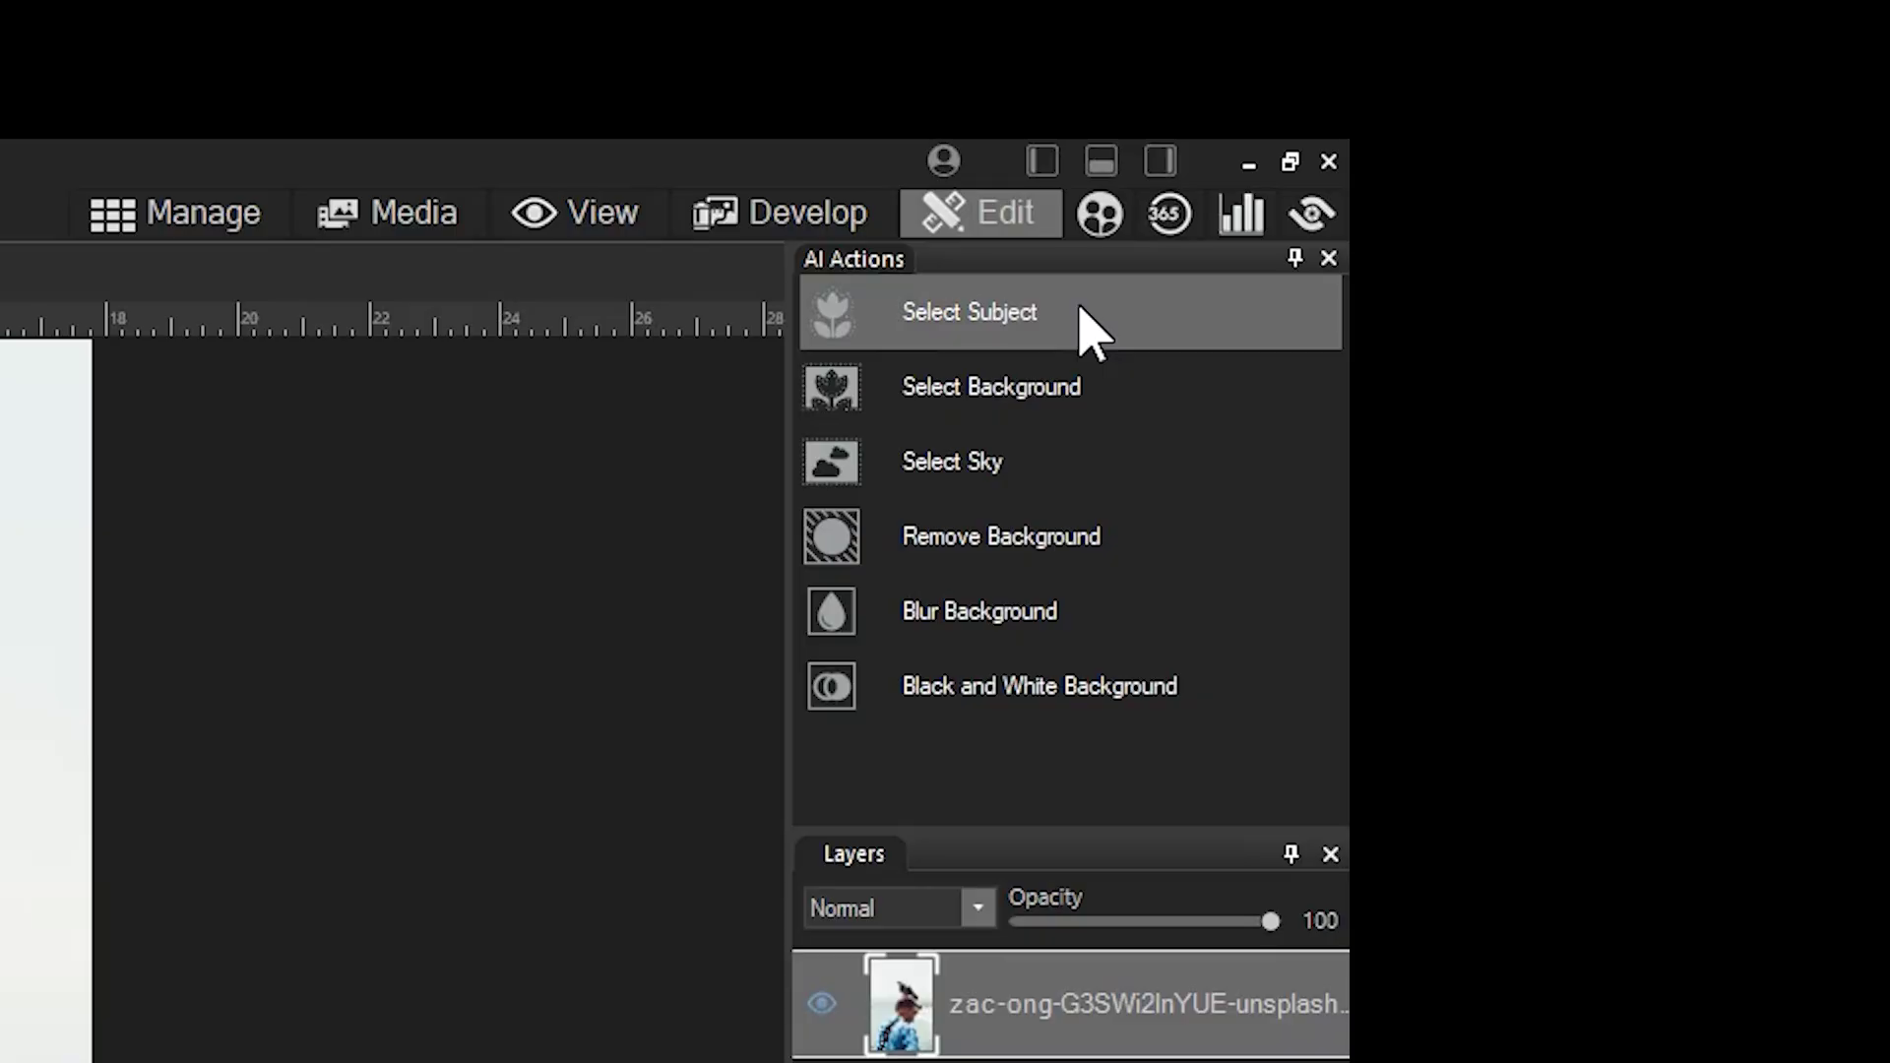
pyautogui.click(1756, 103)
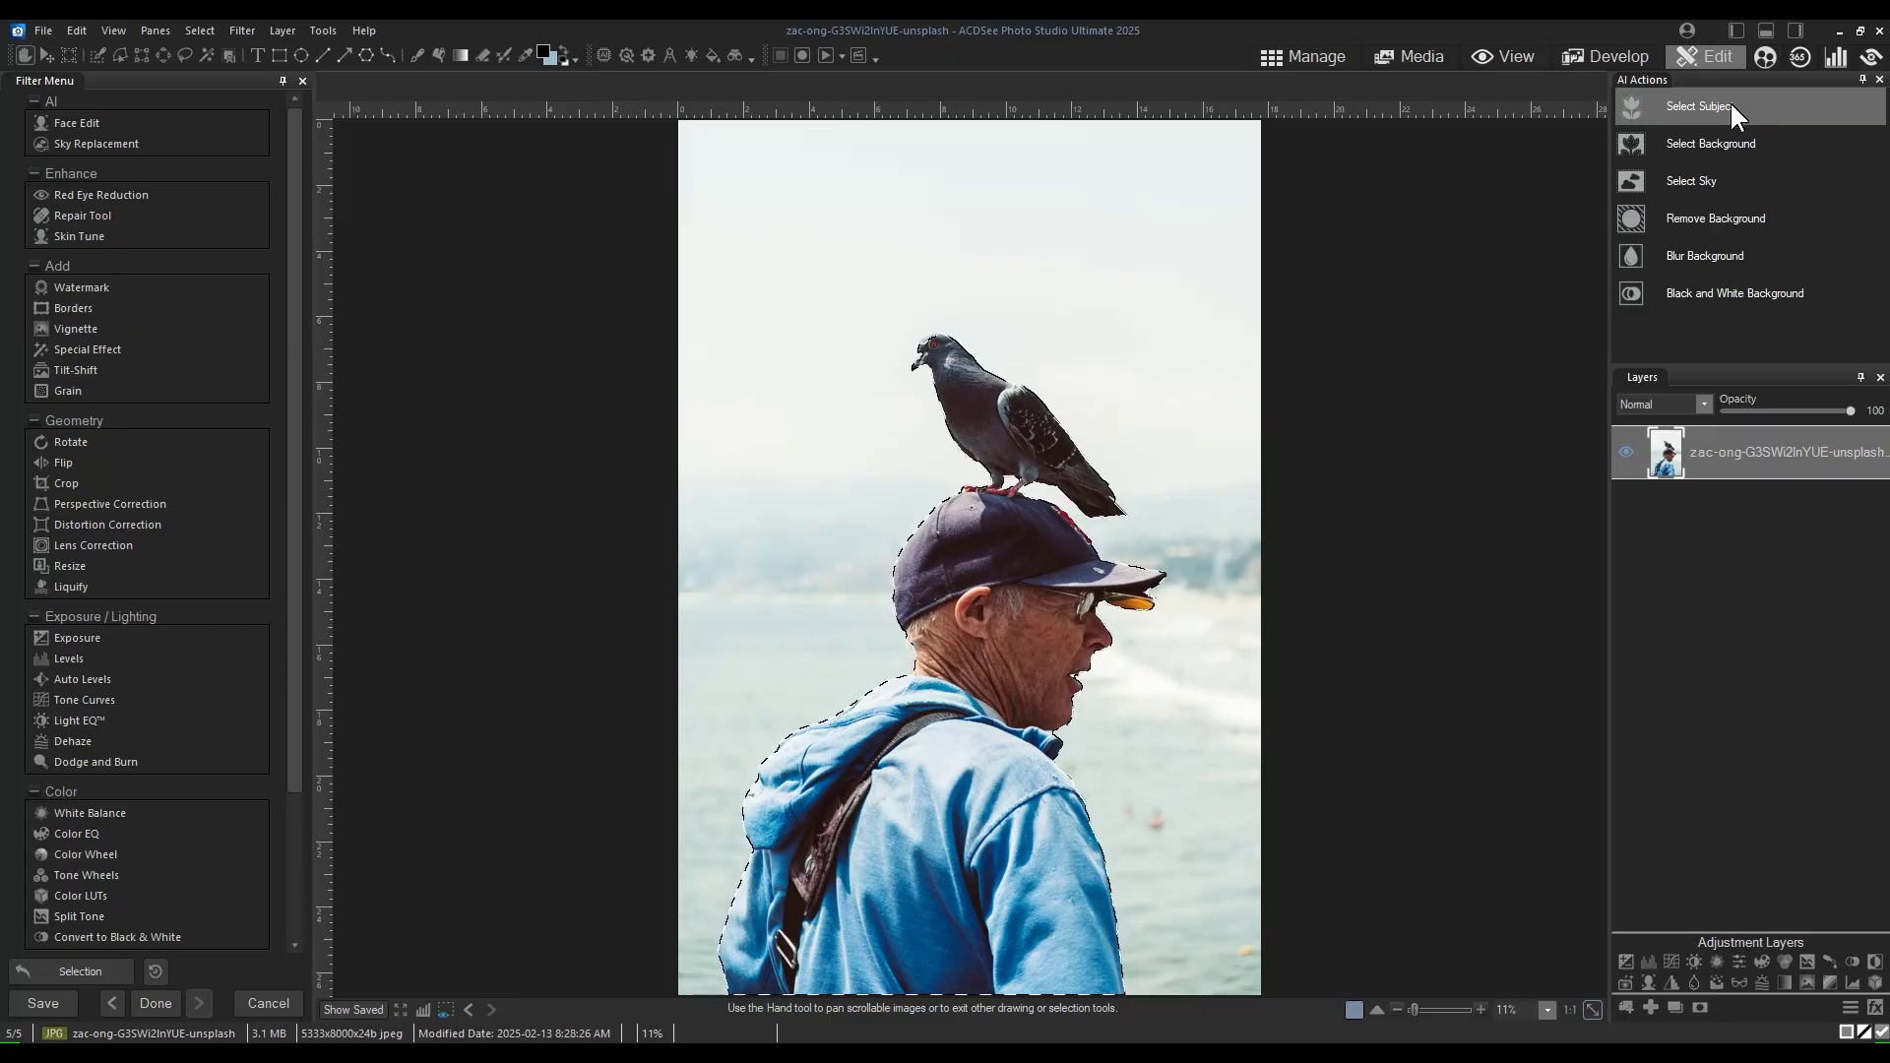
pyautogui.scroll(5, 1095, 534)
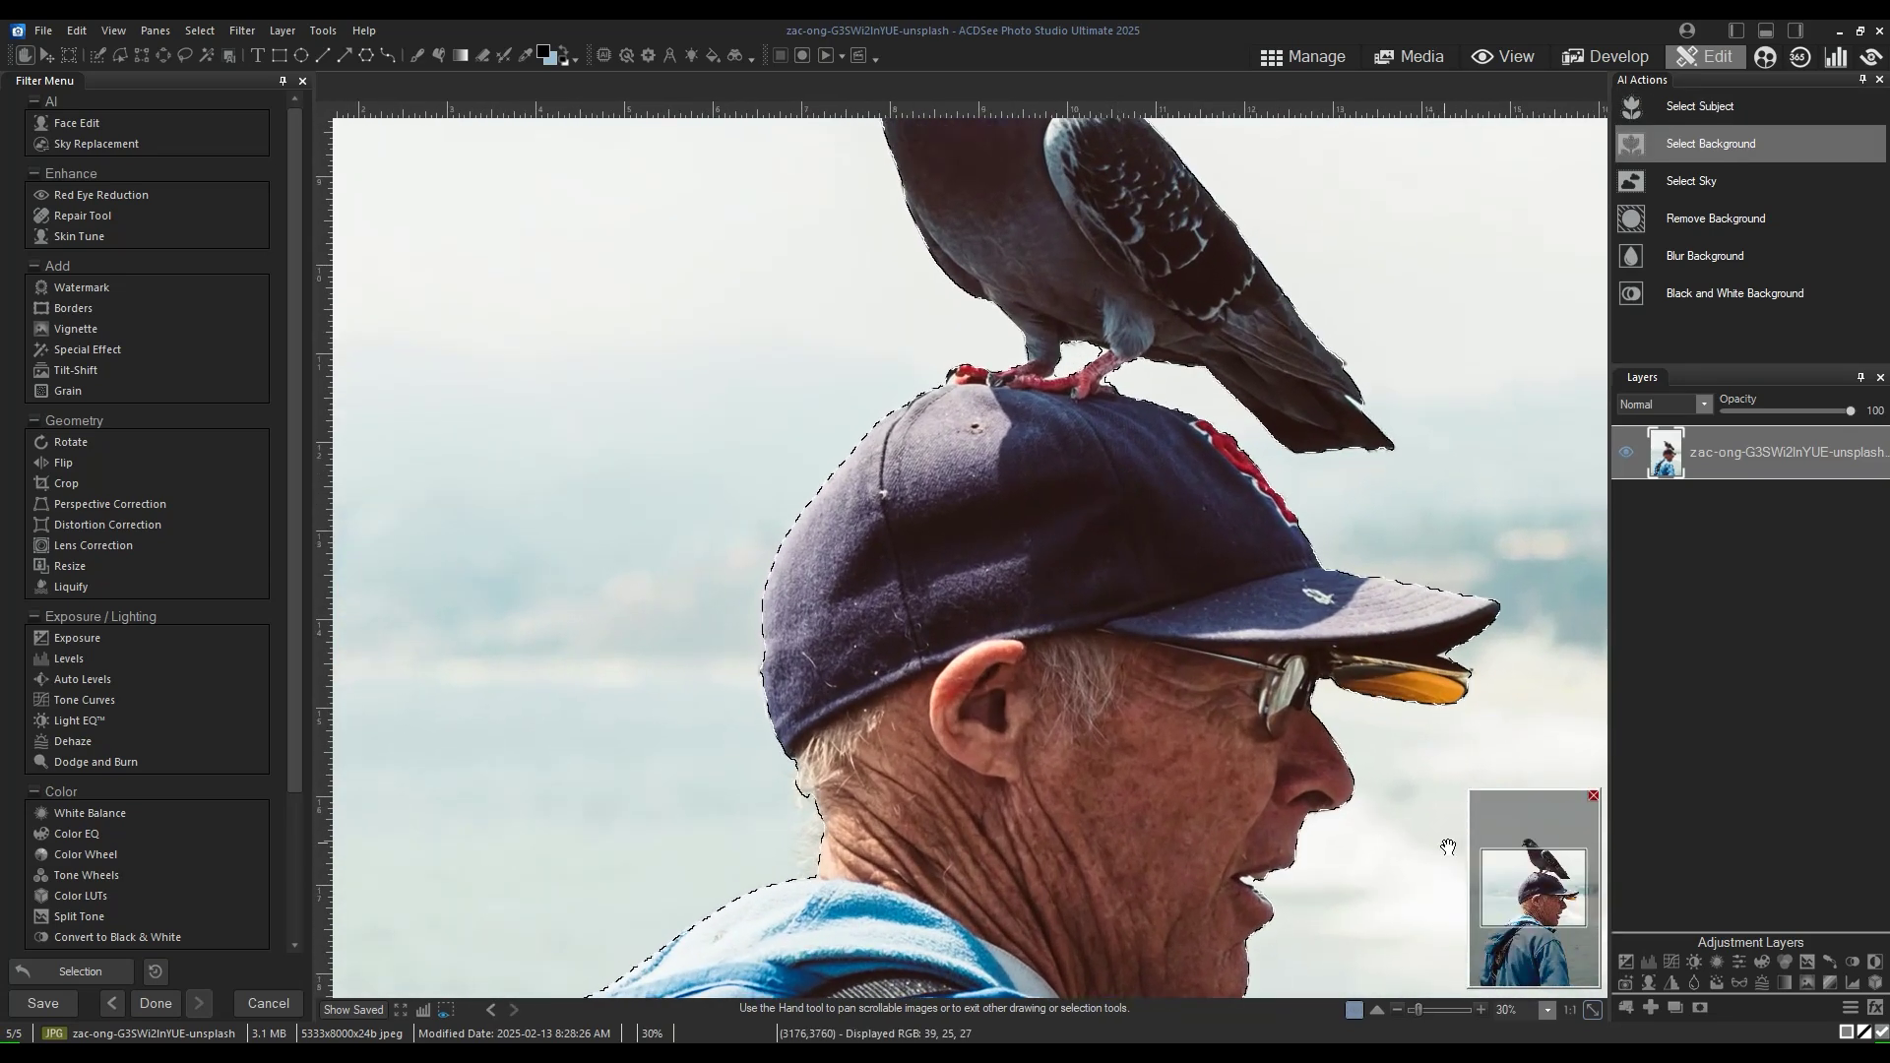
pyautogui.moveTo(1537, 899)
pyautogui.mouseDown()
pyautogui.moveTo(1550, 886)
pyautogui.moveTo(1524, 868)
pyautogui.mouseUp()
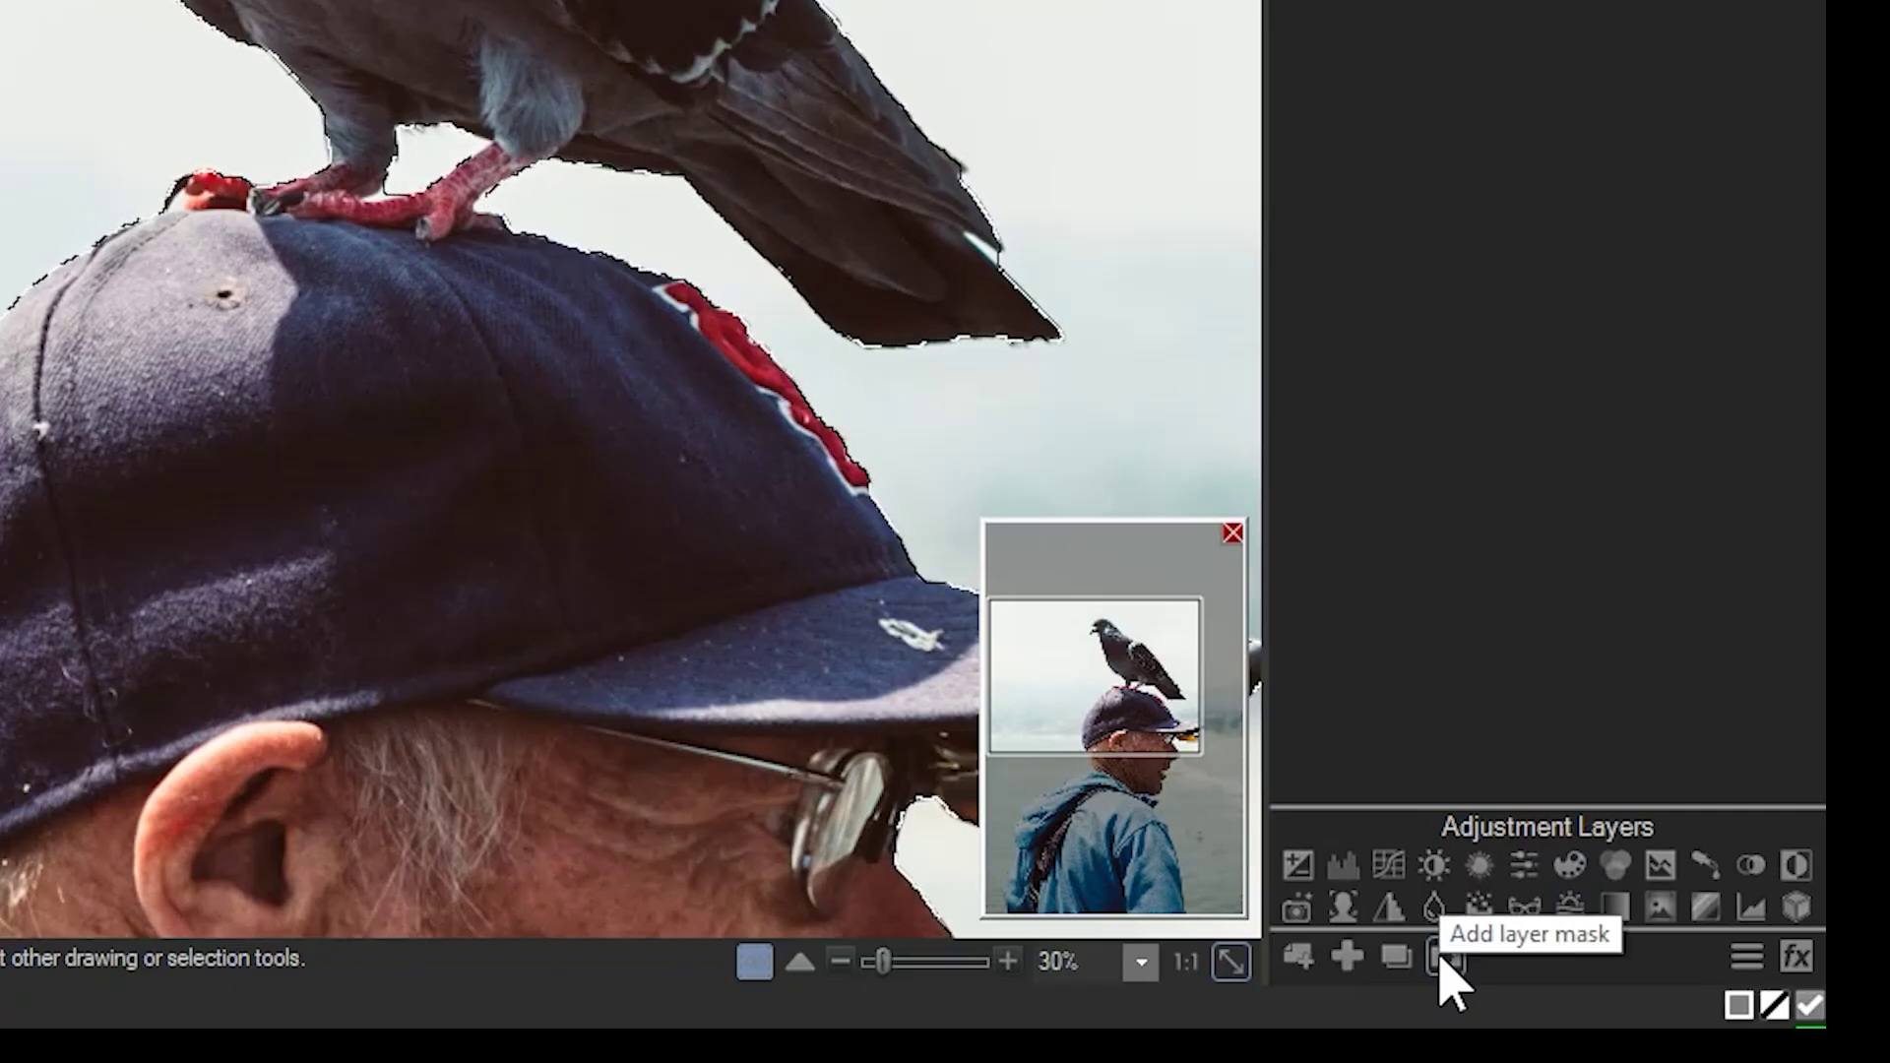
# Add a layer mask that hides everything outside the selected man and pigeon
pyautogui.click(1446, 959)
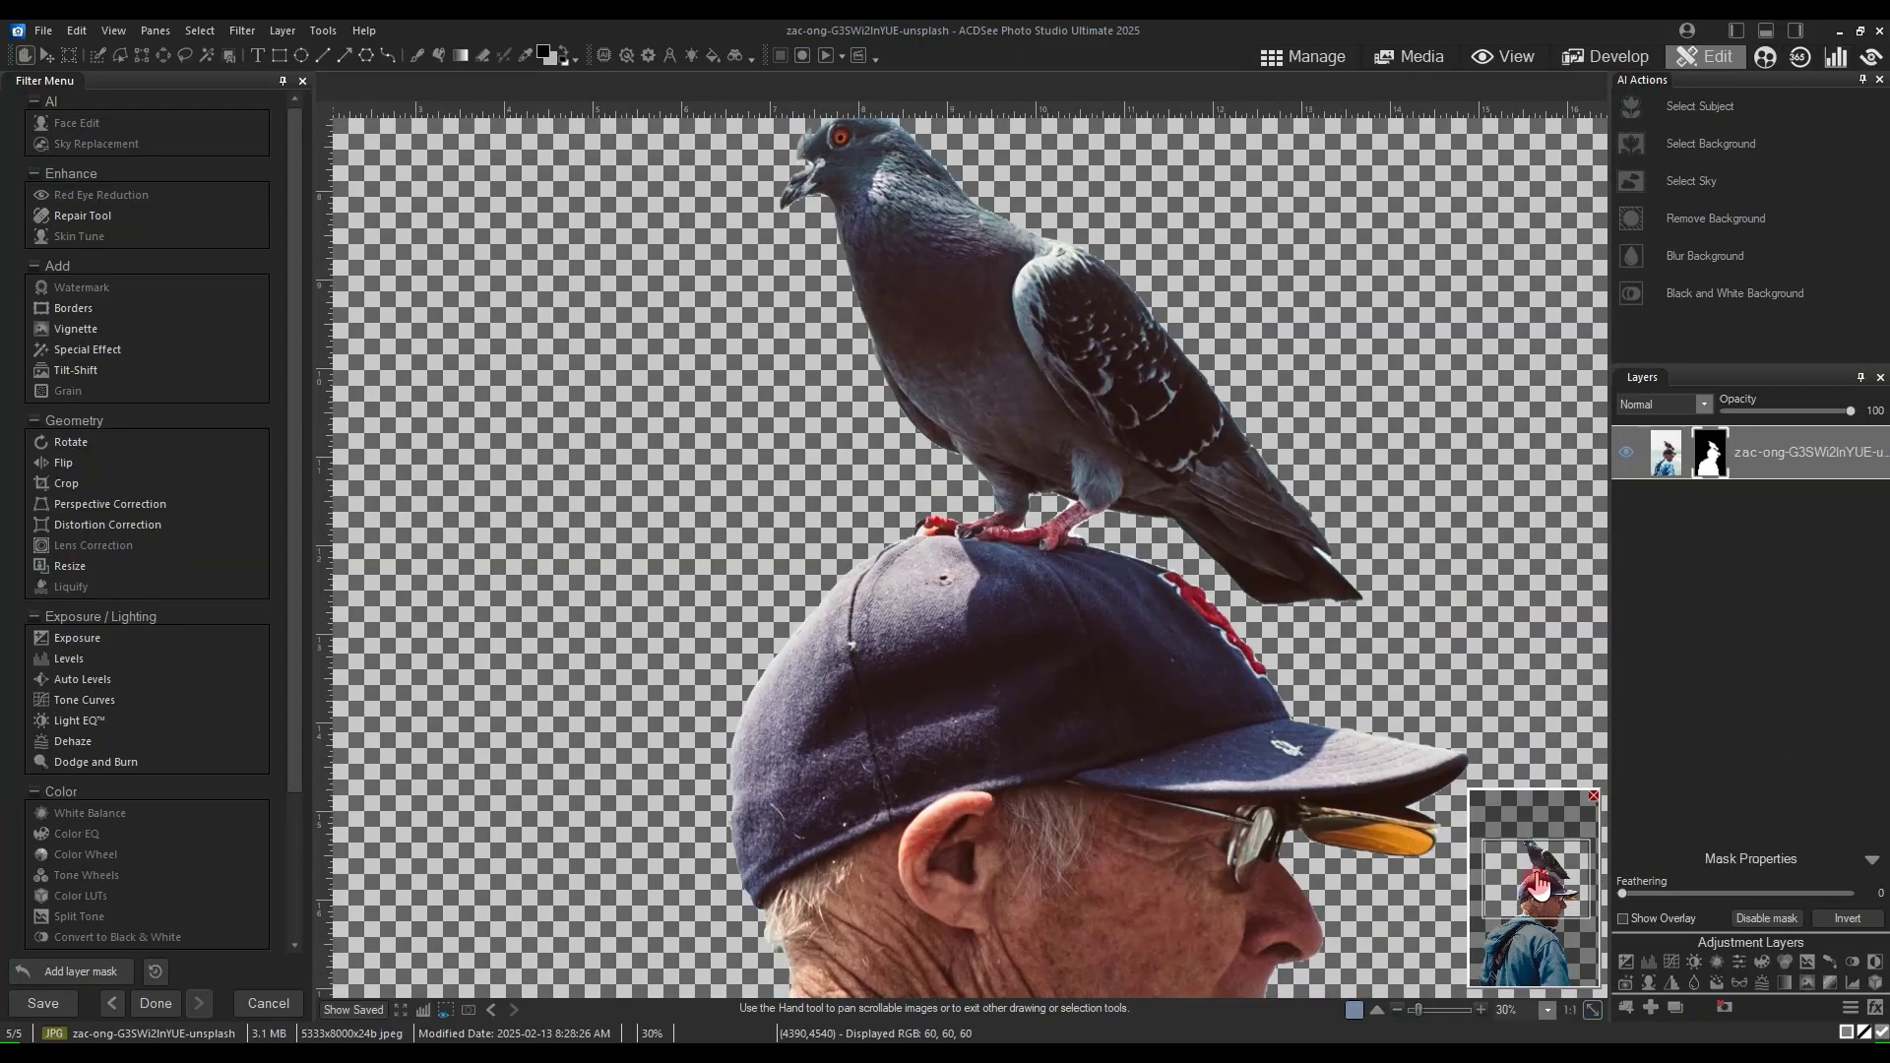
pyautogui.moveTo(1539, 886); pyautogui.dragTo(1529, 860)
pyautogui.click(200, 30)
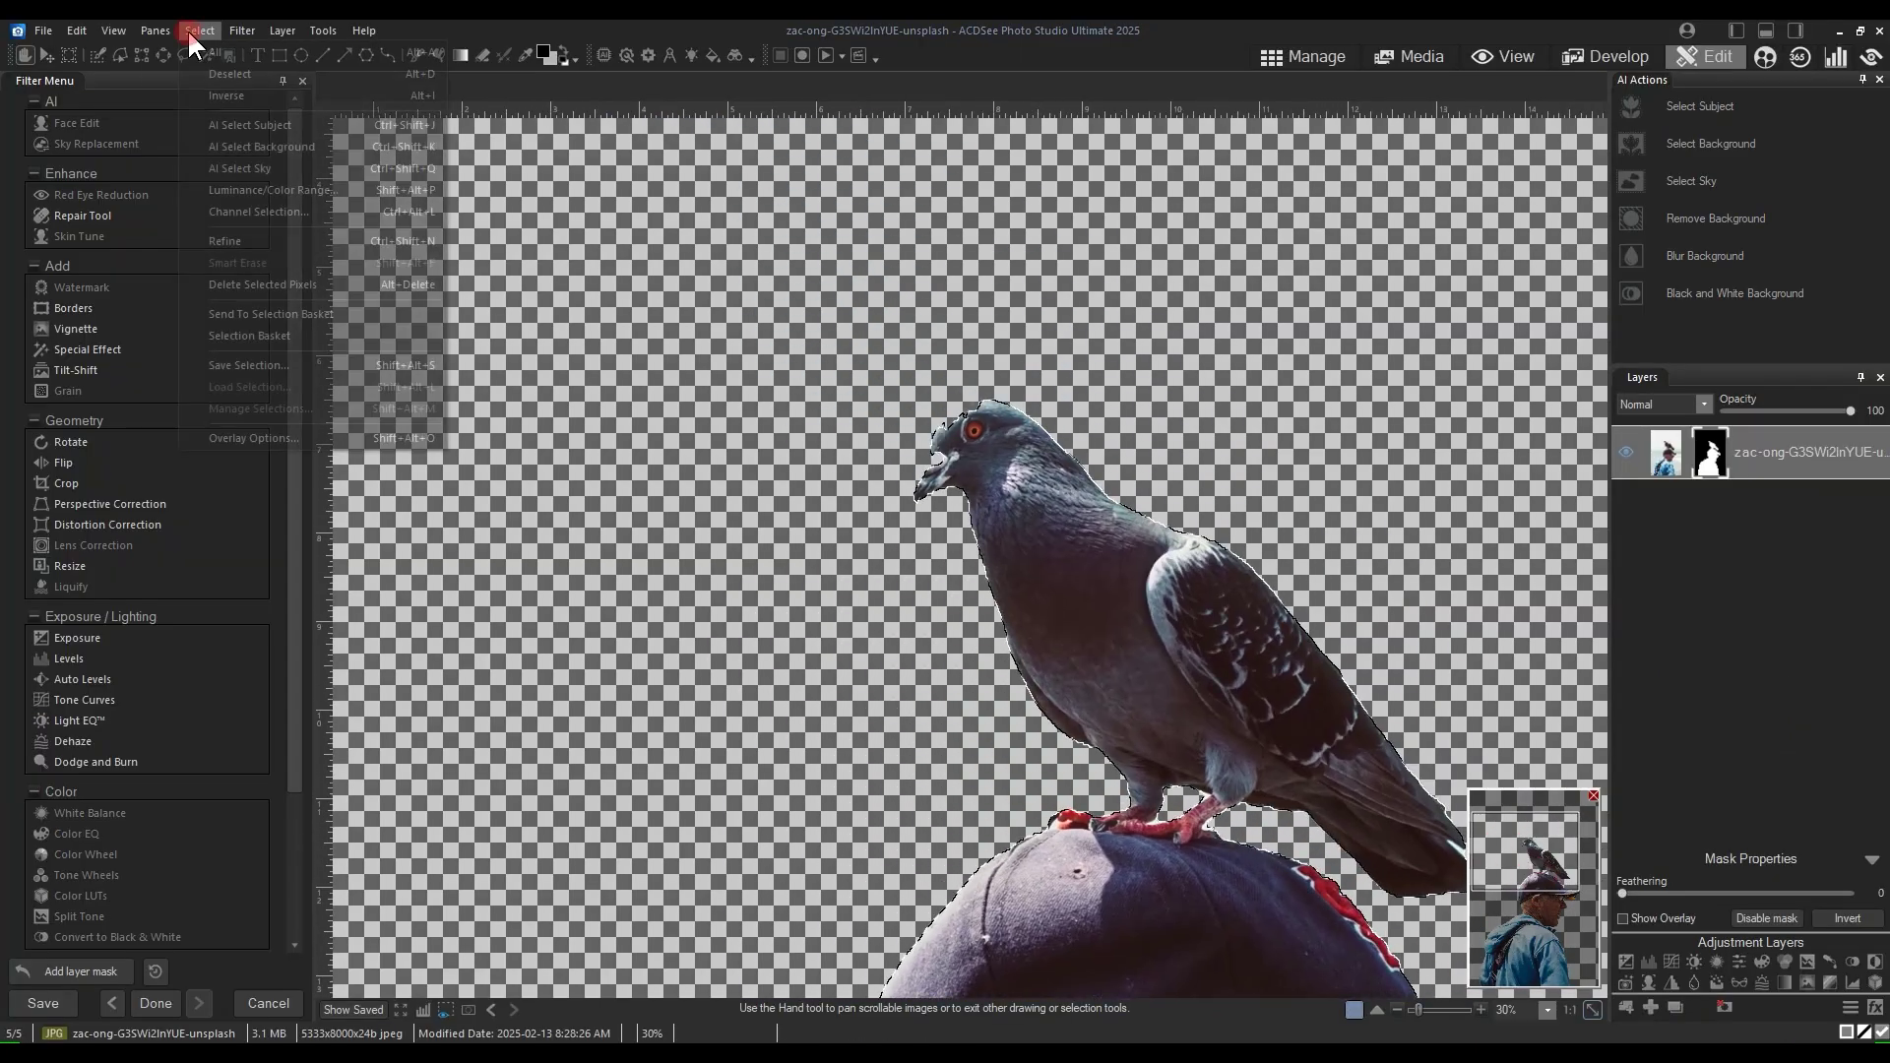
# Deselect, then zoom to 100% on the pigeon's head to inspect the cutout edges
pyautogui.click(222, 75)
pyautogui.scroll(5, 1063, 471)
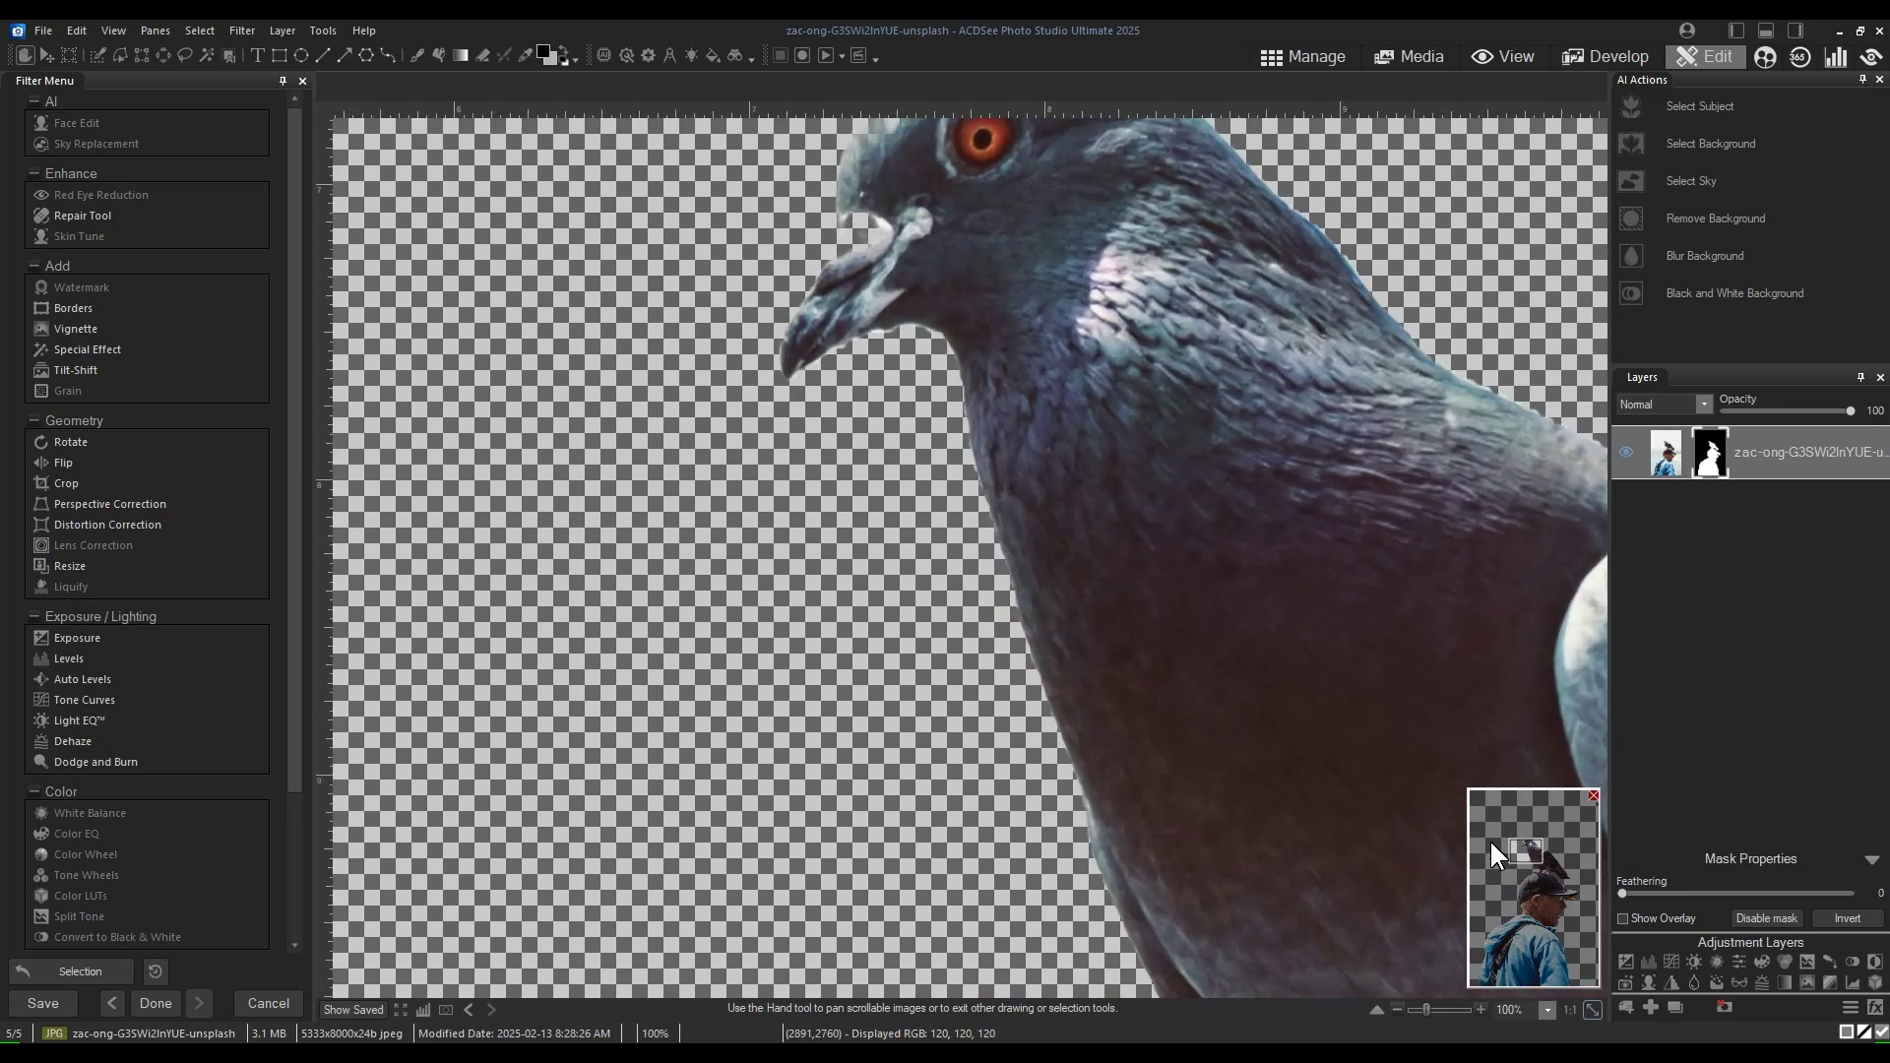
pyautogui.moveTo(1525, 855); pyautogui.dragTo(1524, 840)
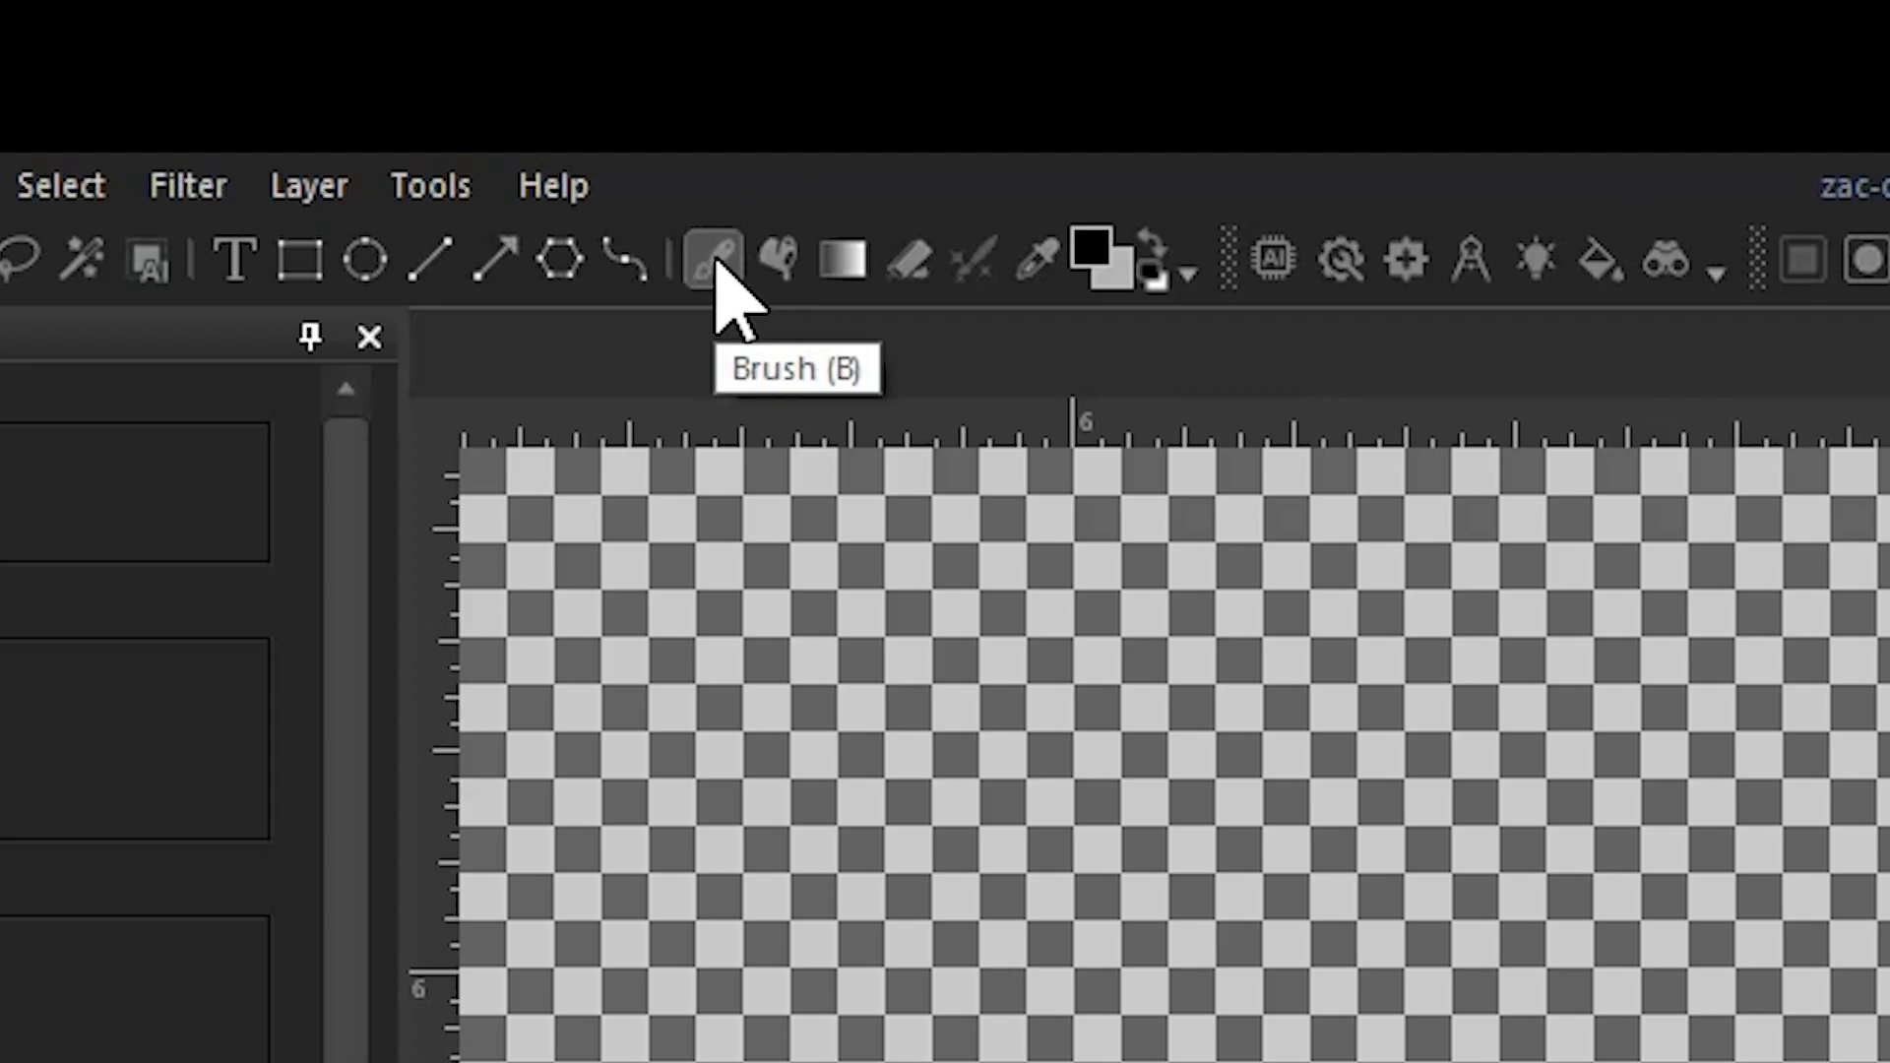
# Brush white onto the mask to restore the pigeon's beak patch and crown, then fit to window
pyautogui.click(716, 264)
pyautogui.click(1147, 251)
pyautogui.click(1150, 248)
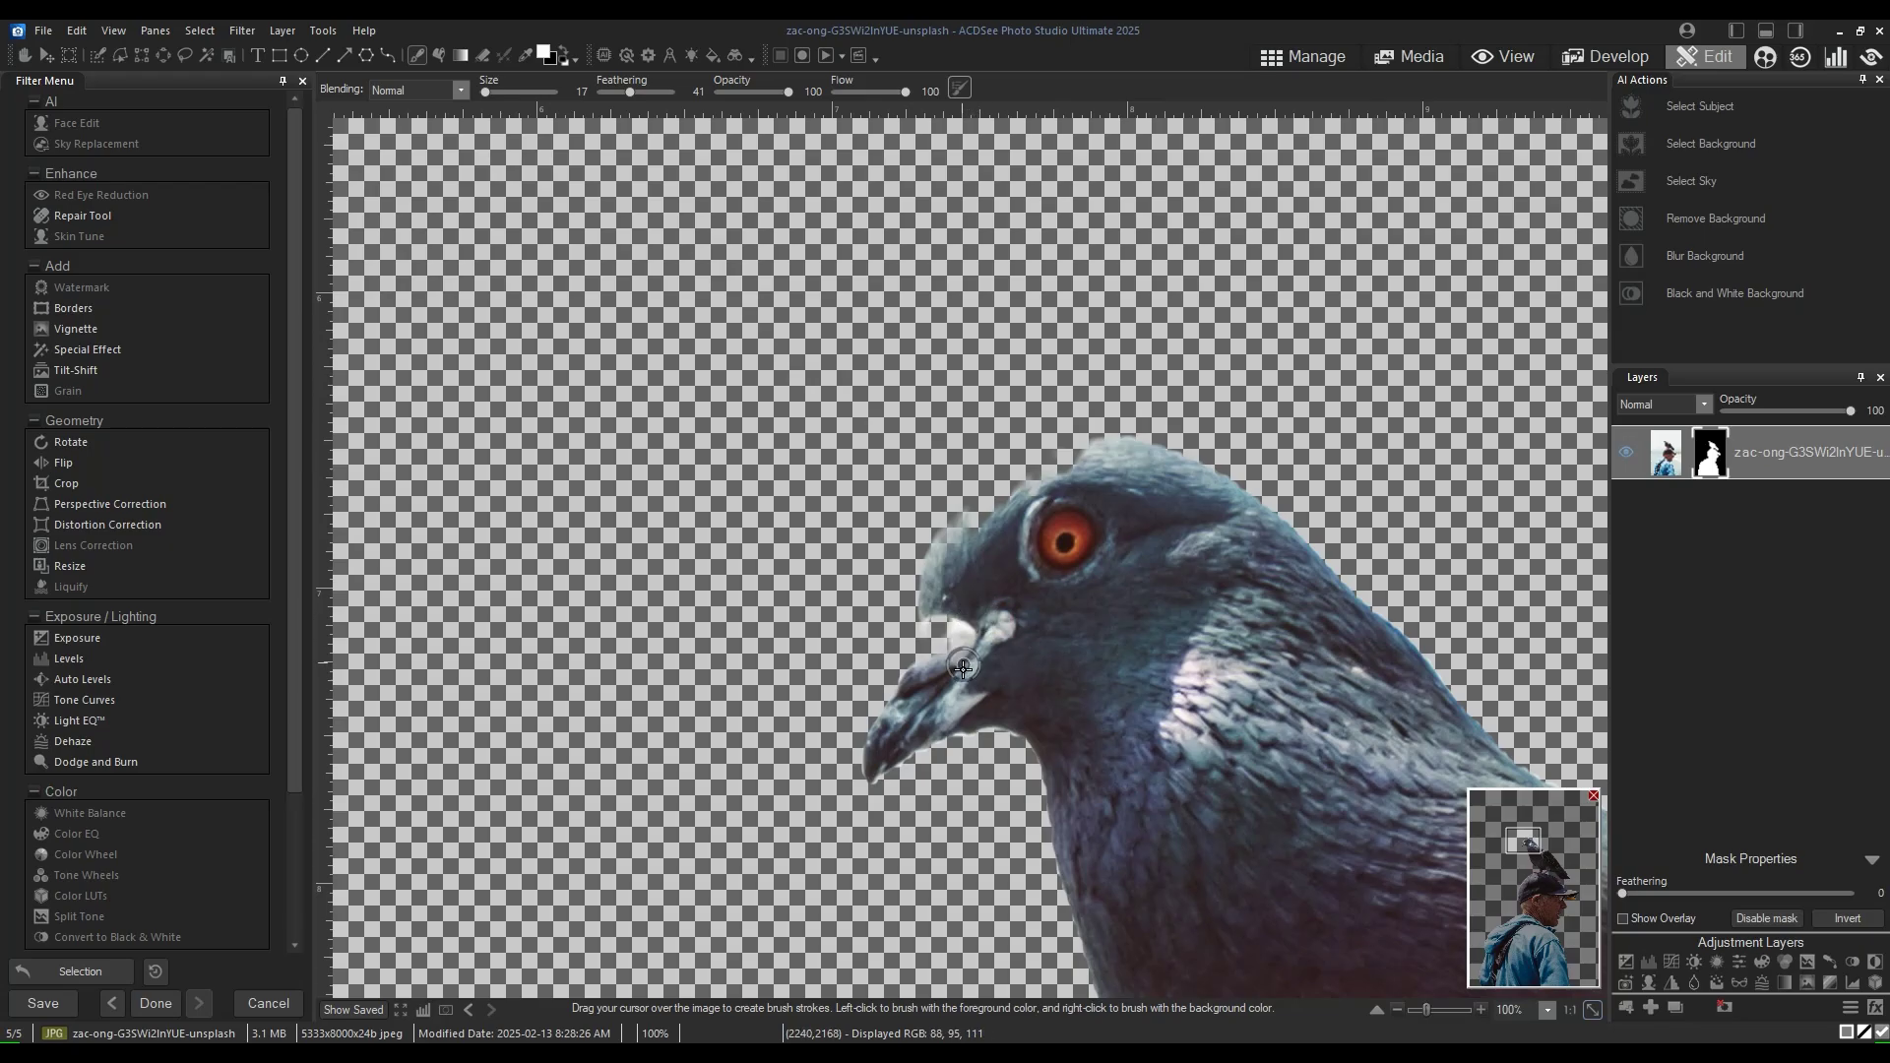
pyautogui.moveTo(954, 619); pyautogui.dragTo(929, 665)
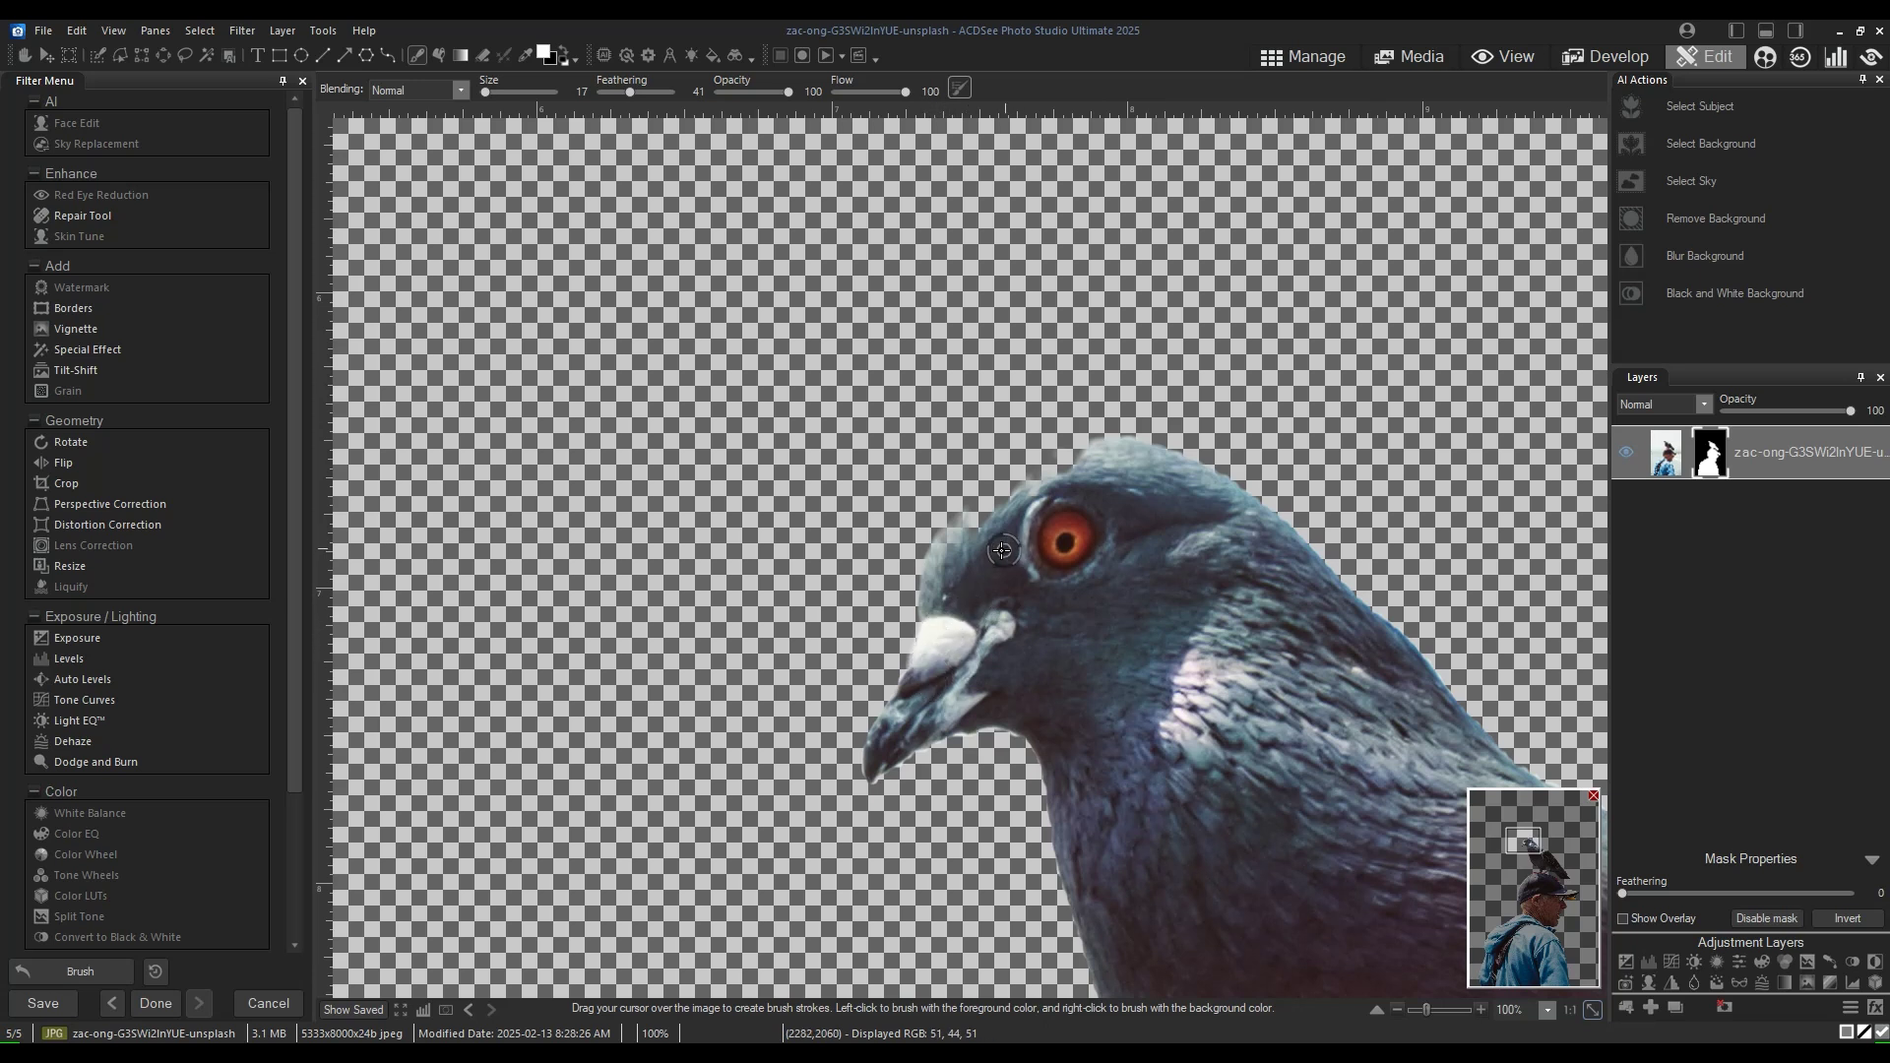
pyautogui.moveTo(946, 563)
pyautogui.mouseDown()
pyautogui.moveTo(1028, 478)
pyautogui.moveTo(1120, 456)
pyautogui.moveTo(1057, 457)
pyautogui.moveTo(949, 564)
pyautogui.moveTo(1042, 466)
pyautogui.moveTo(1080, 459)
pyautogui.moveTo(1206, 492)
pyautogui.mouseUp()
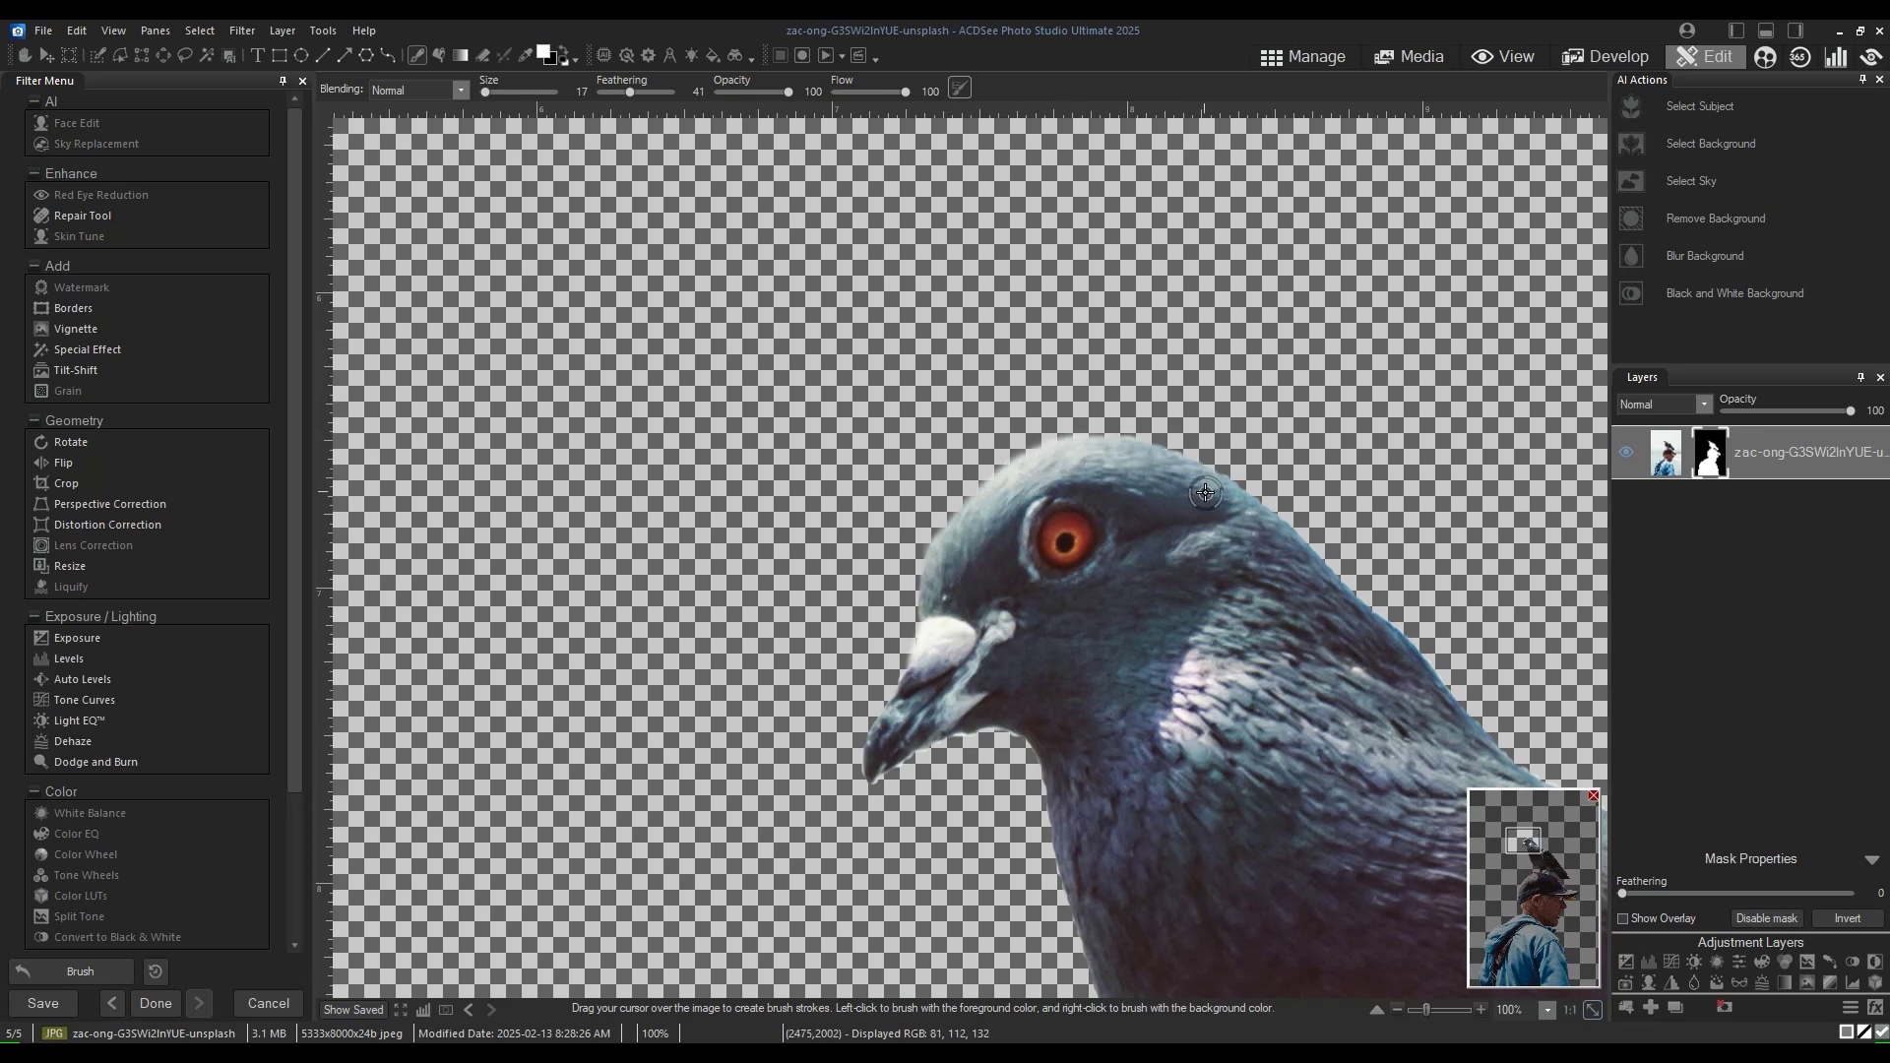
pyautogui.click(1593, 1010)
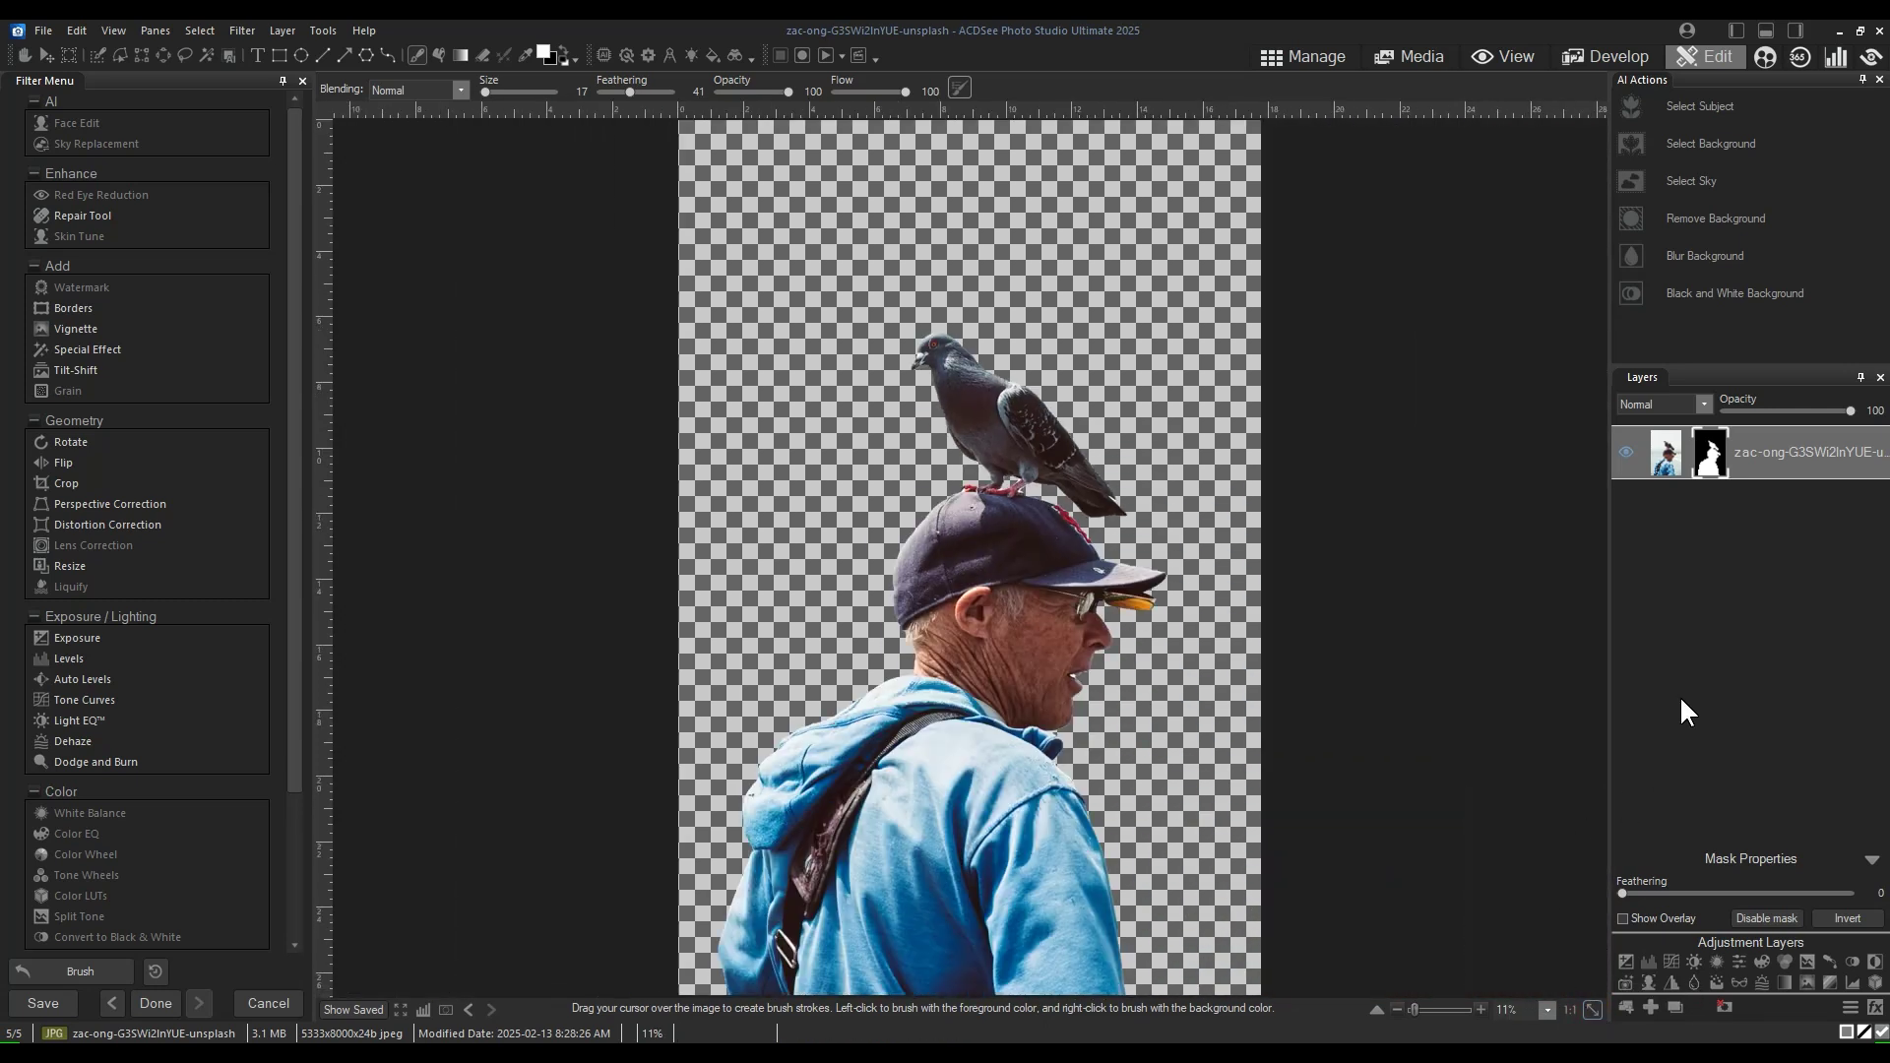
# Import the Landscape 025 Galata Tower photo as a new layer above the cutout
pyautogui.scroll(-1, 1255, 526)
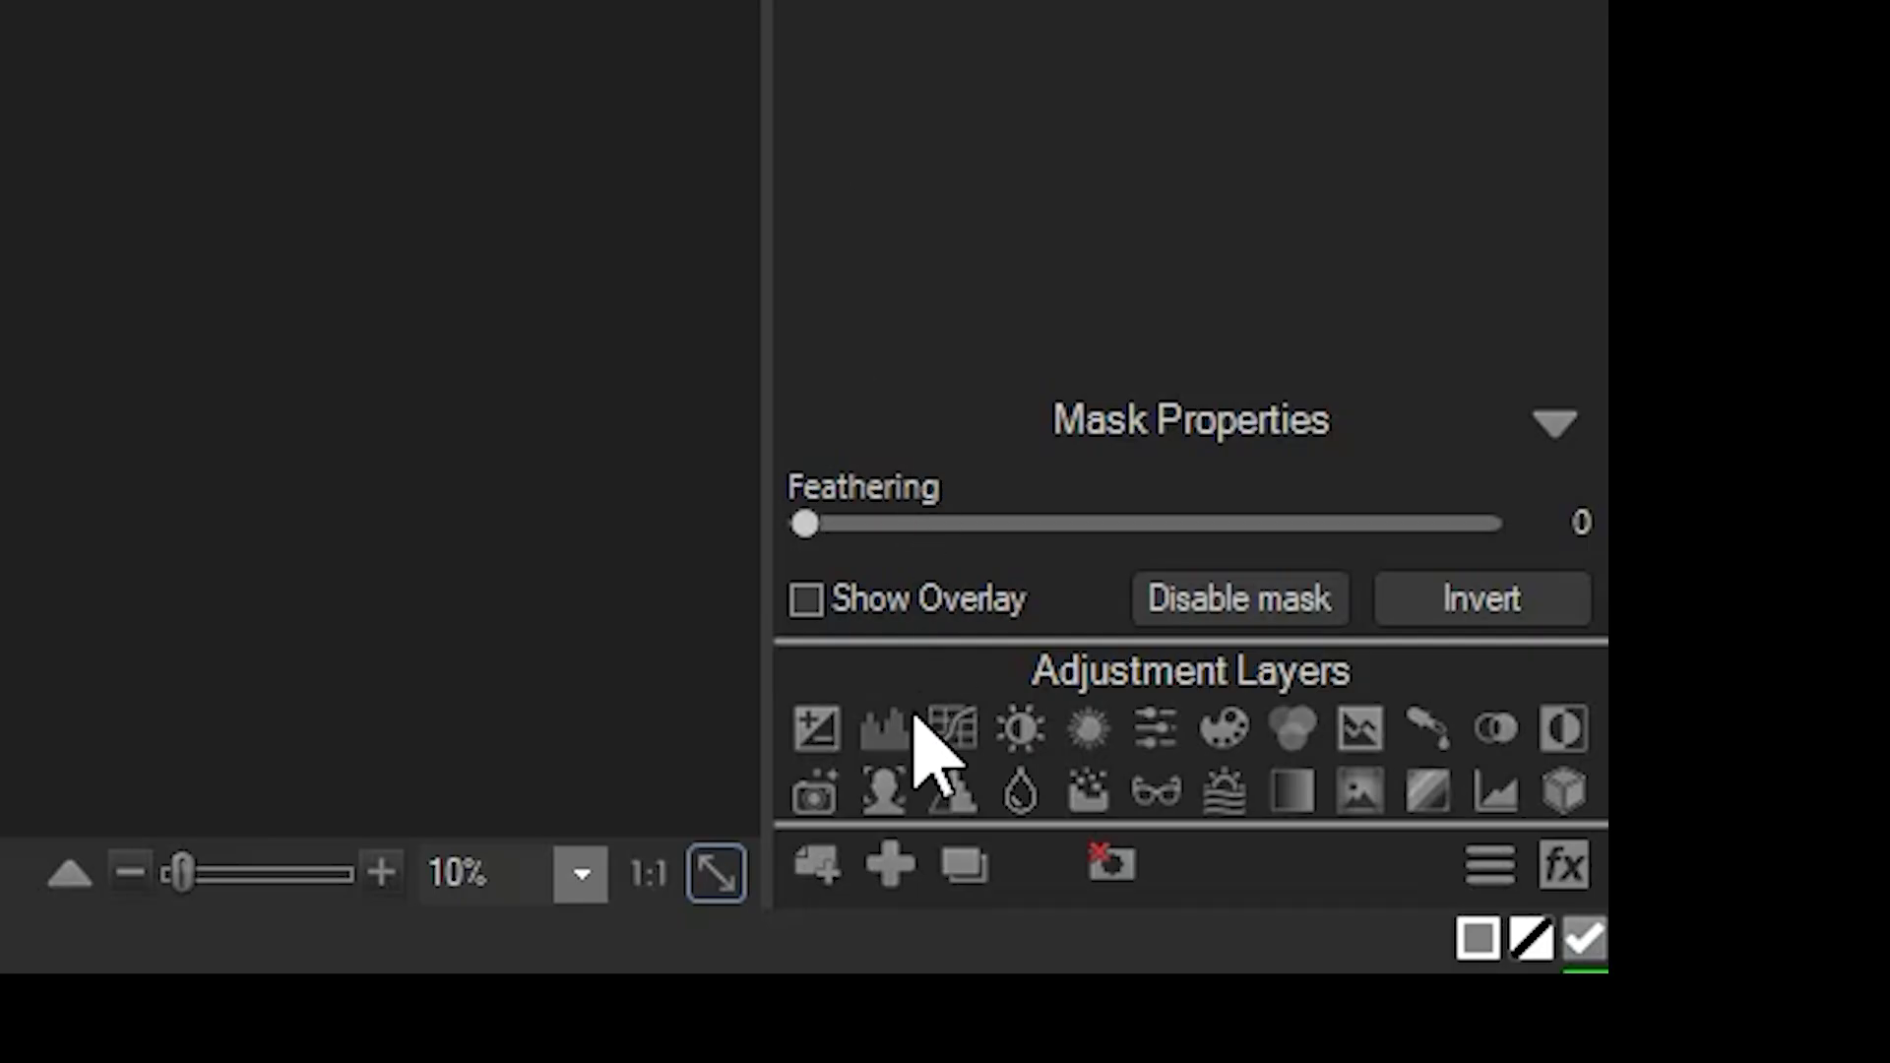
pyautogui.click(842, 858)
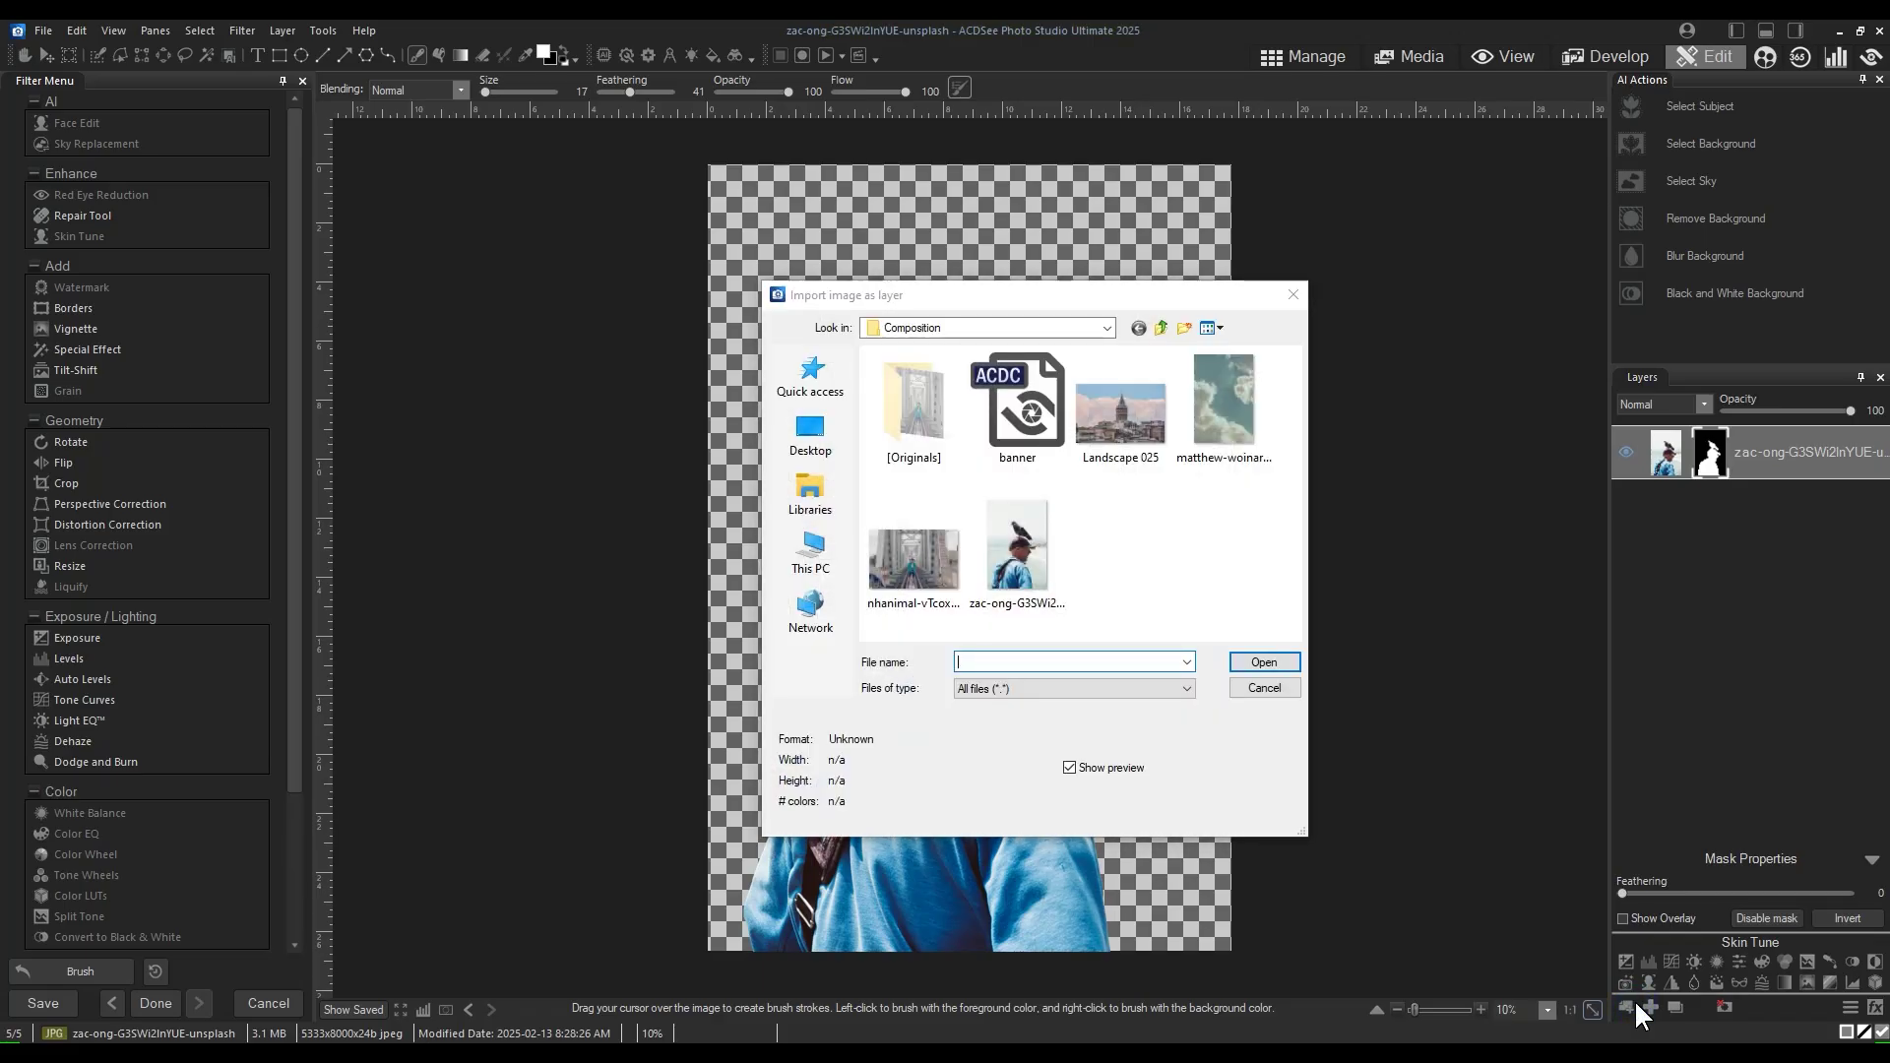
pyautogui.click(1124, 417)
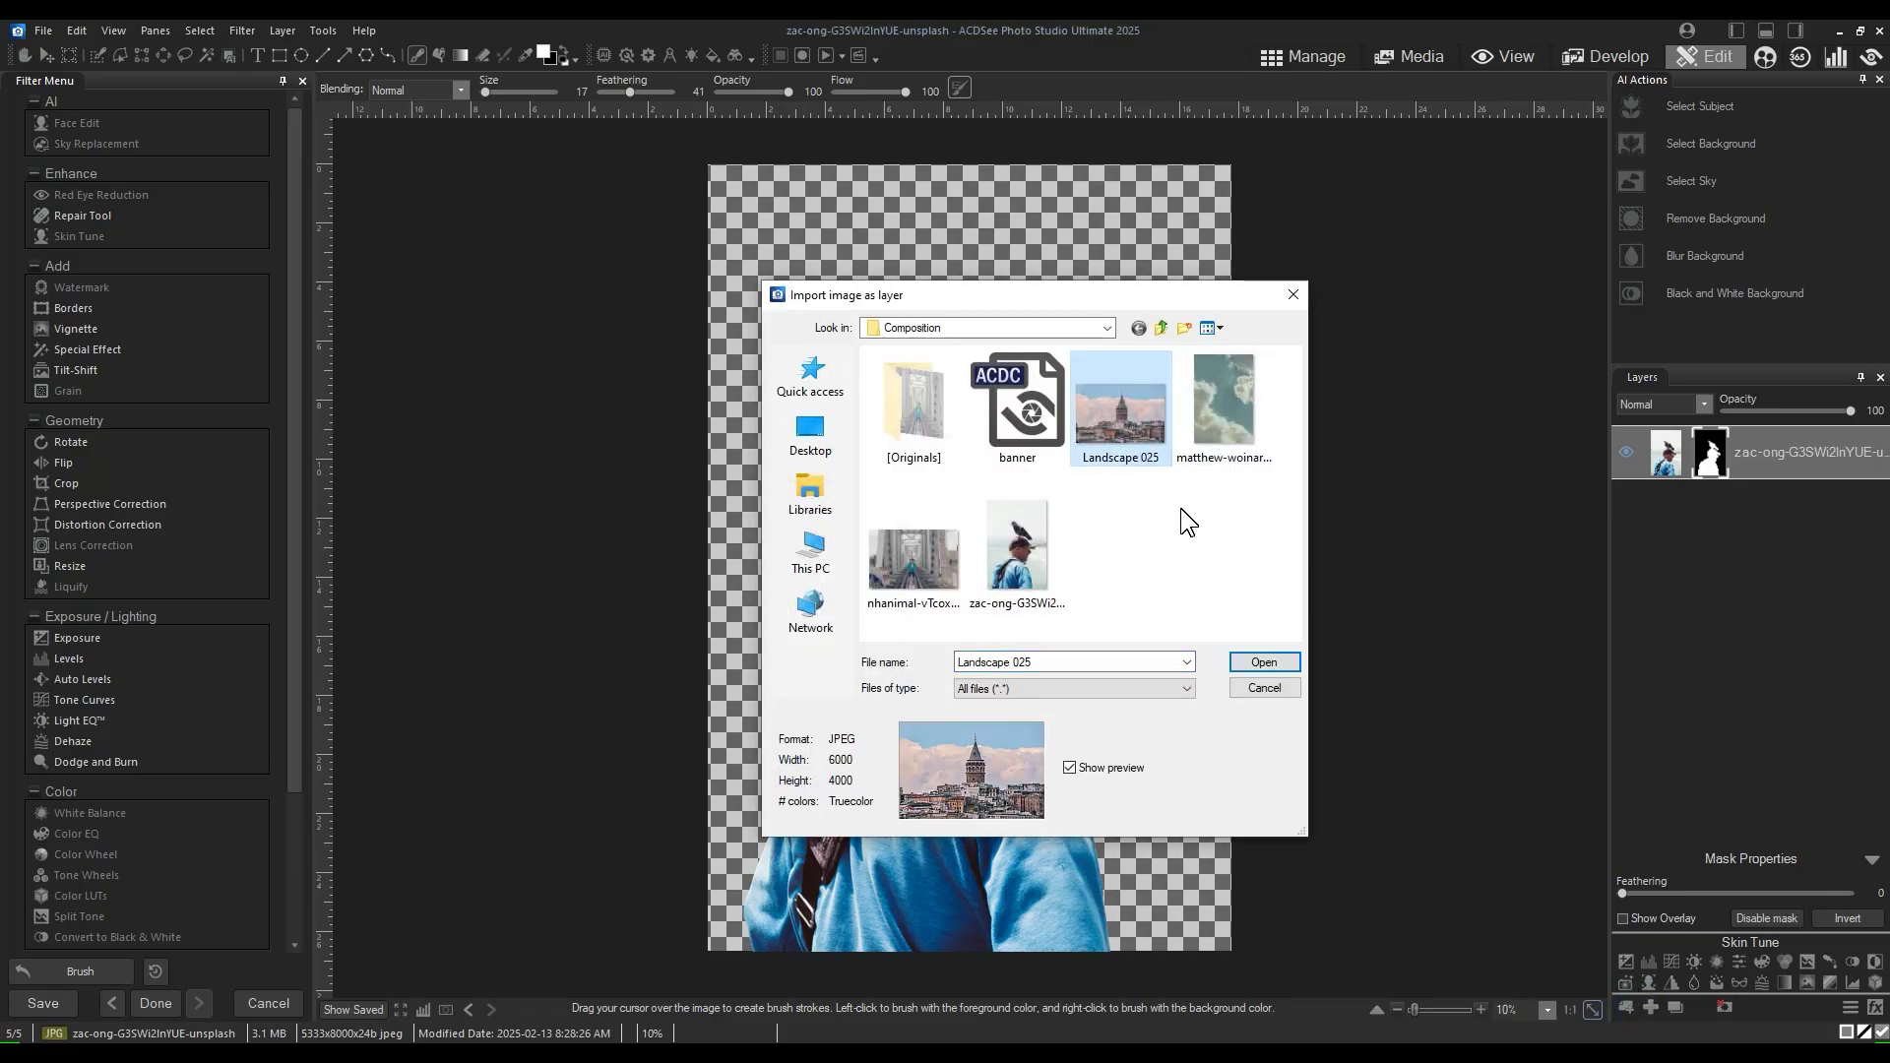
pyautogui.click(1263, 662)
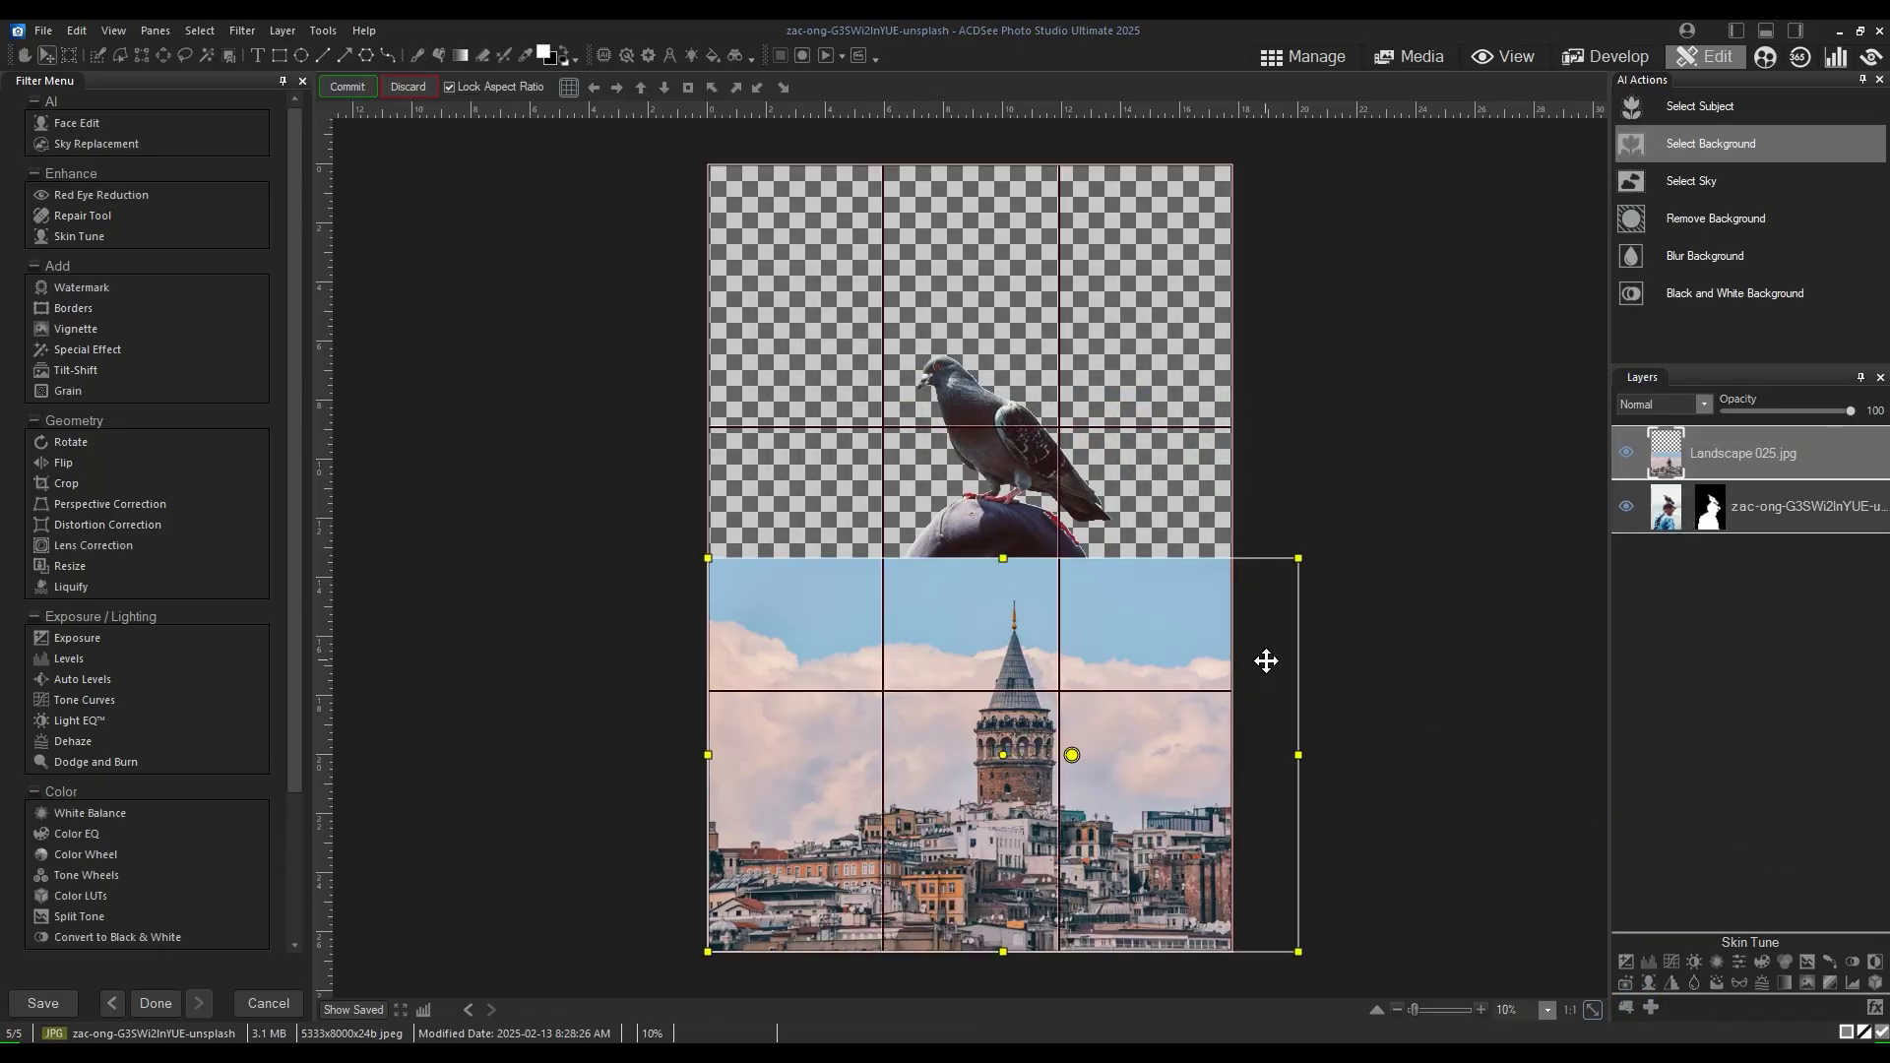
# Scale up and reposition the Landscape 025 layer behind the man, then commit the transform
pyautogui.moveTo(1148, 676); pyautogui.dragTo(1046, 687)
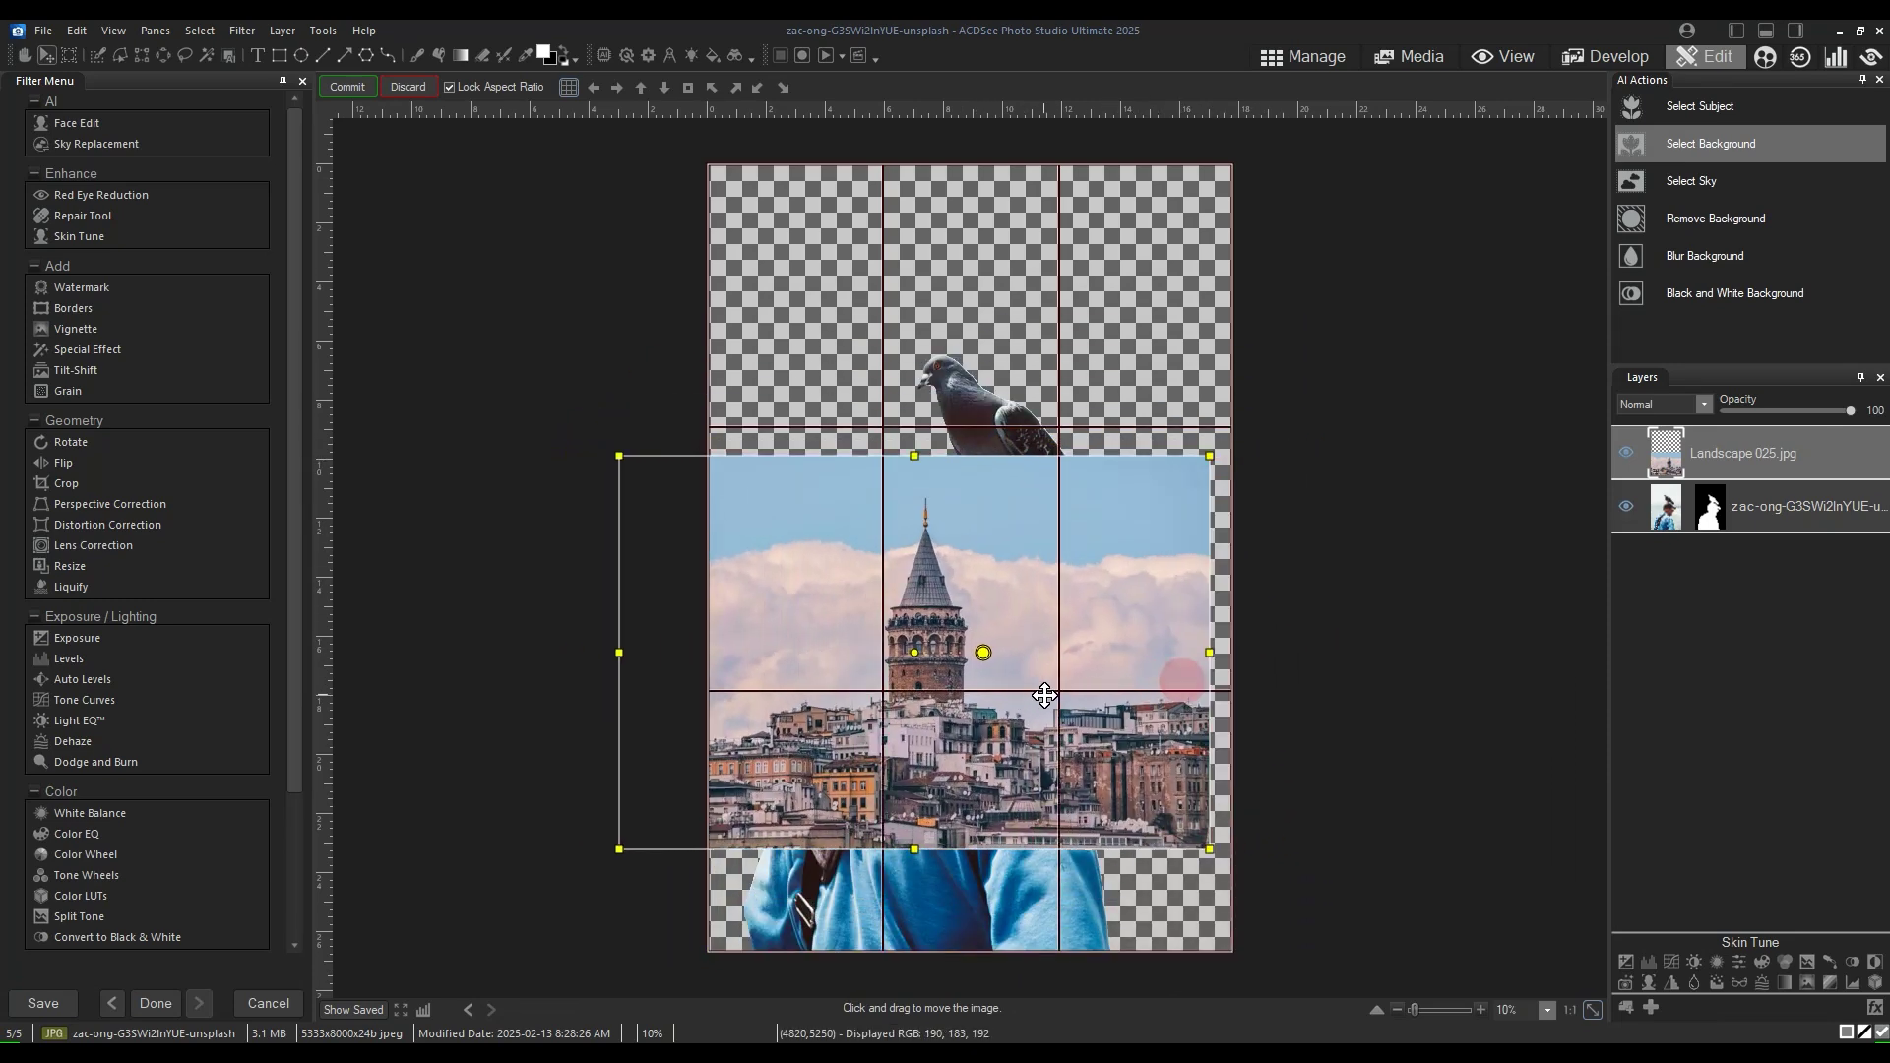
pyautogui.moveTo(1207, 454); pyautogui.dragTo(1041, 549)
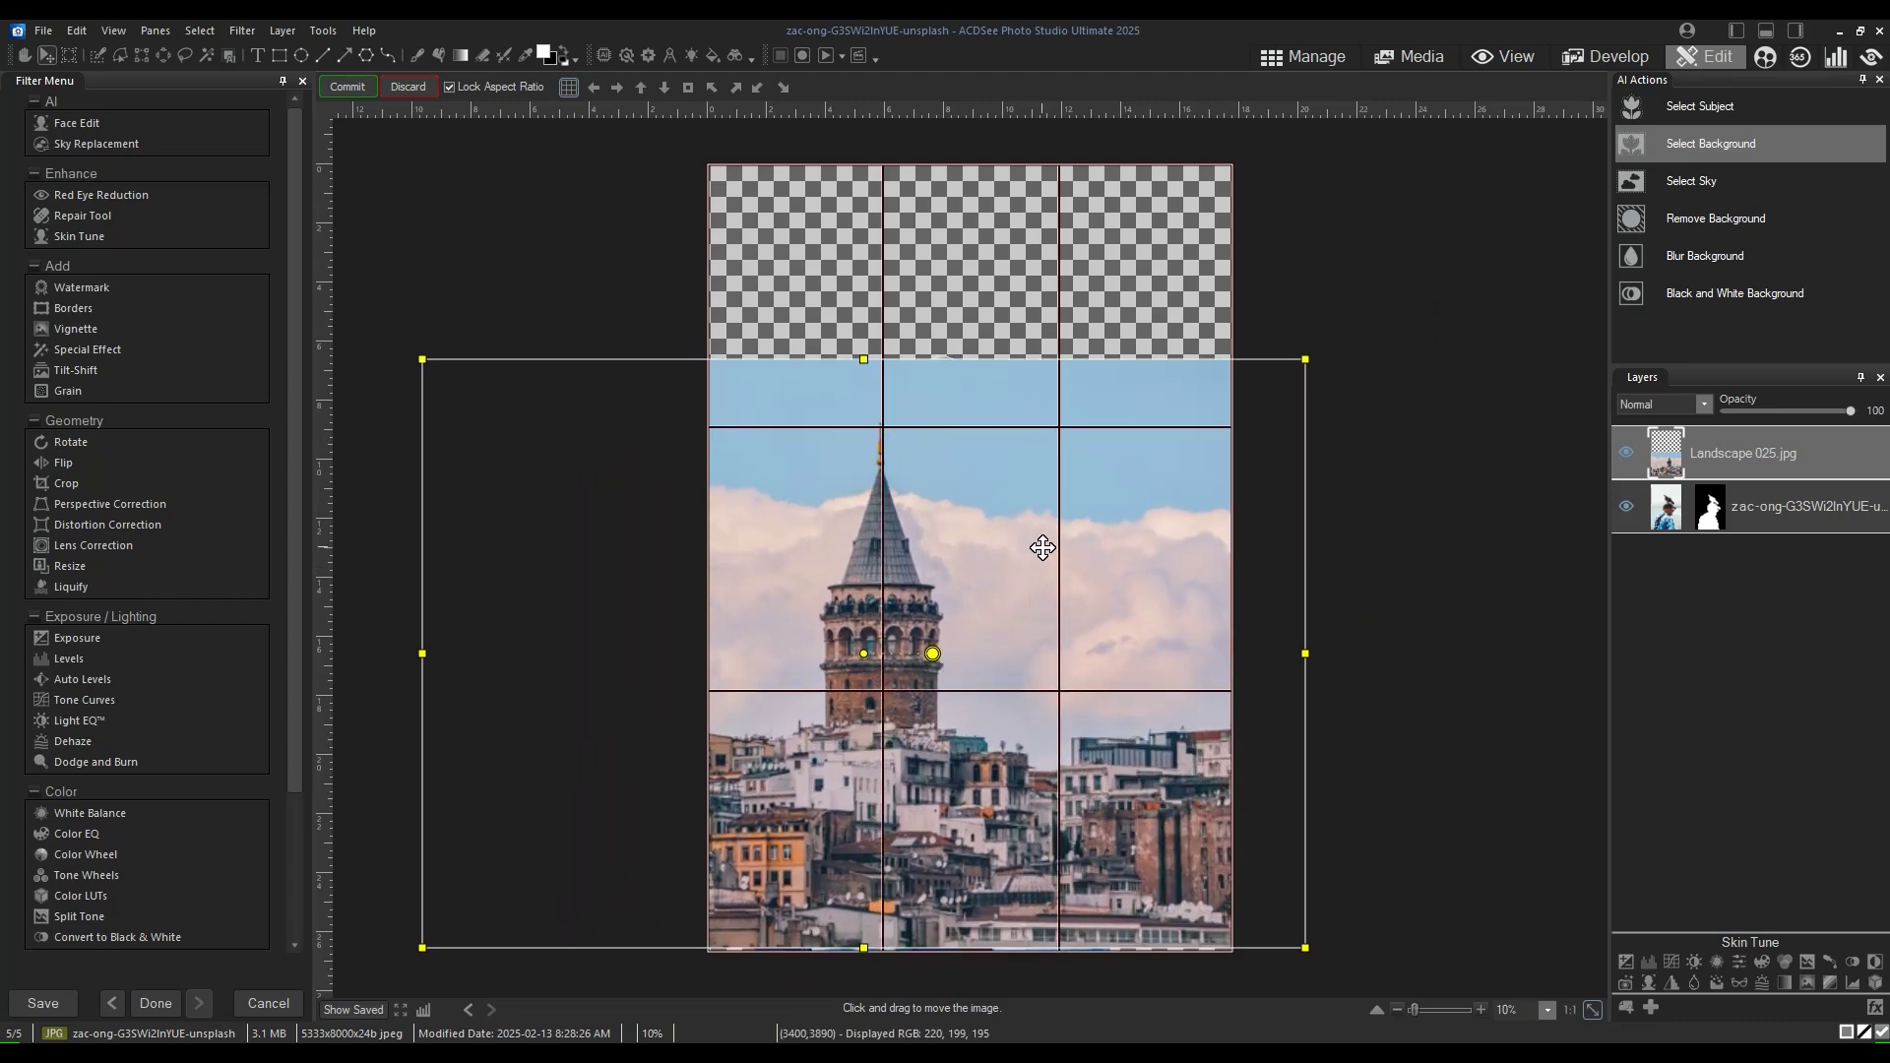
pyautogui.moveTo(1315, 380); pyautogui.dragTo(1321, 344)
pyautogui.moveTo(1151, 464); pyautogui.dragTo(1113, 472)
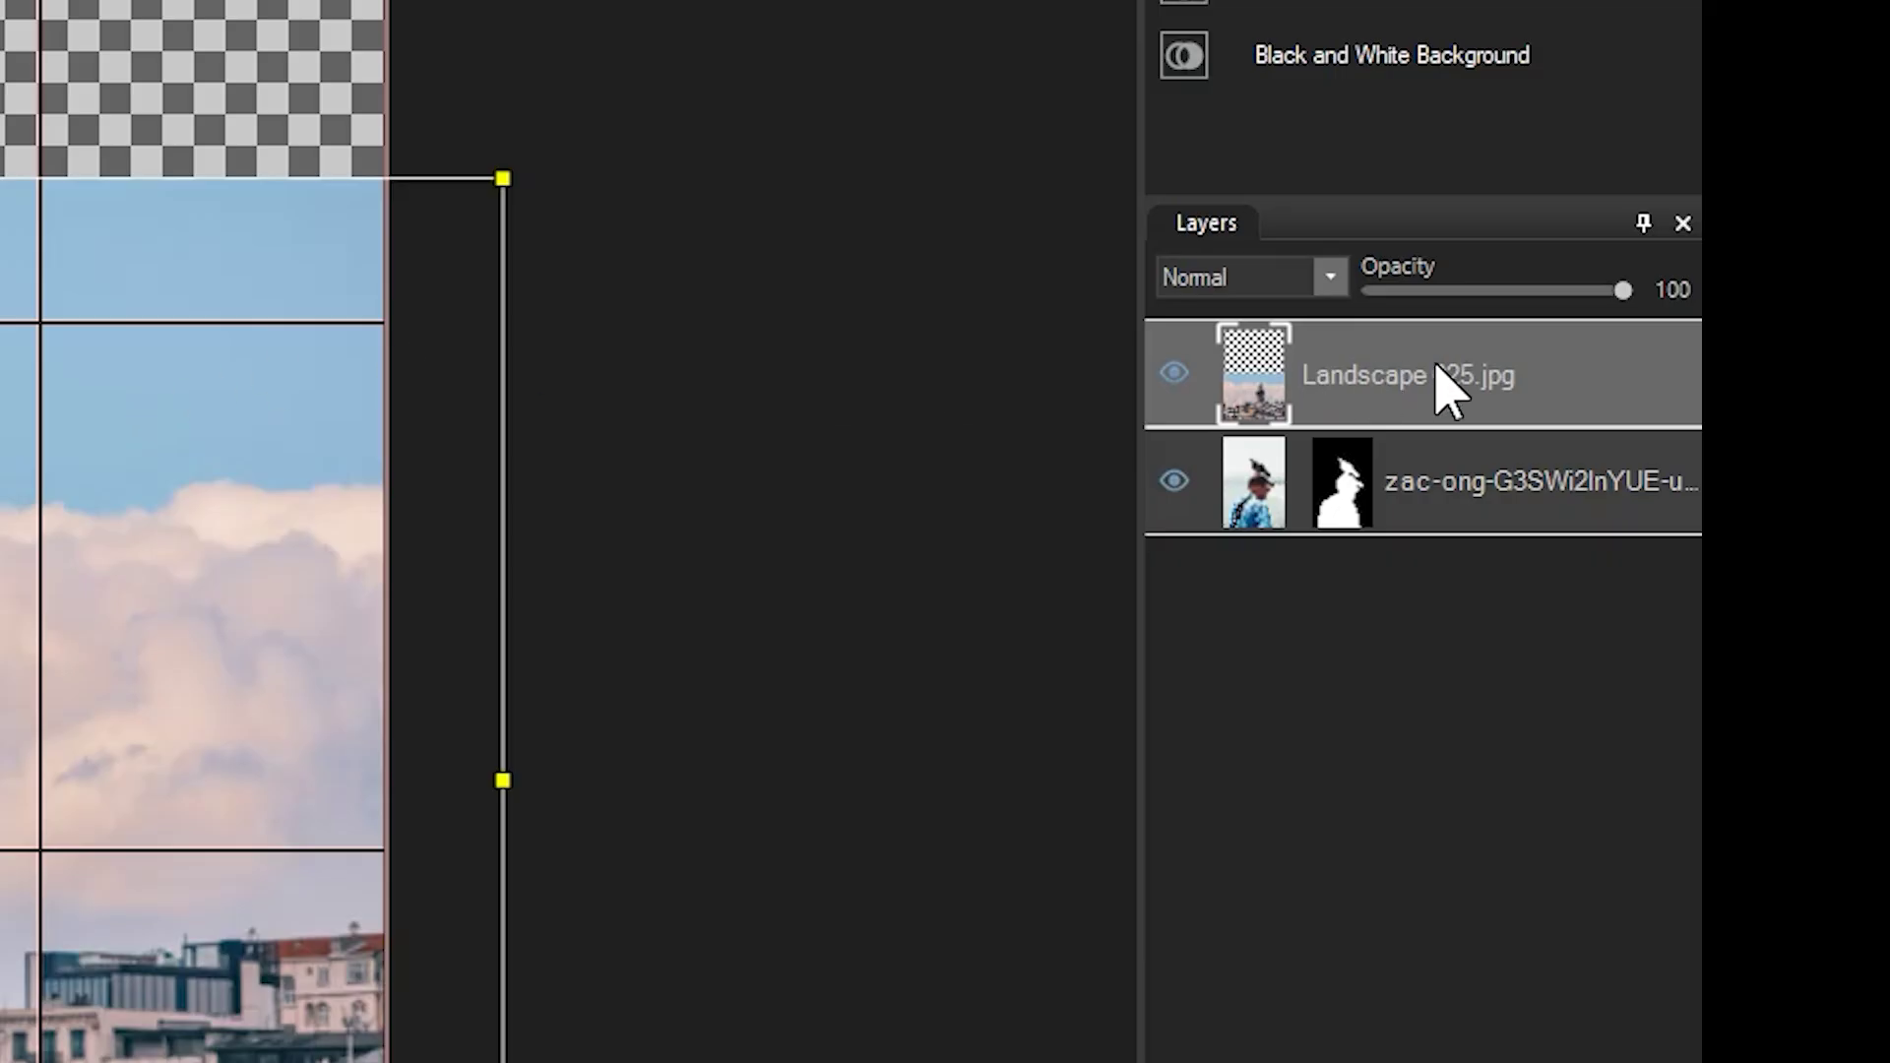
pyautogui.moveTo(1455, 388); pyautogui.dragTo(1396, 540)
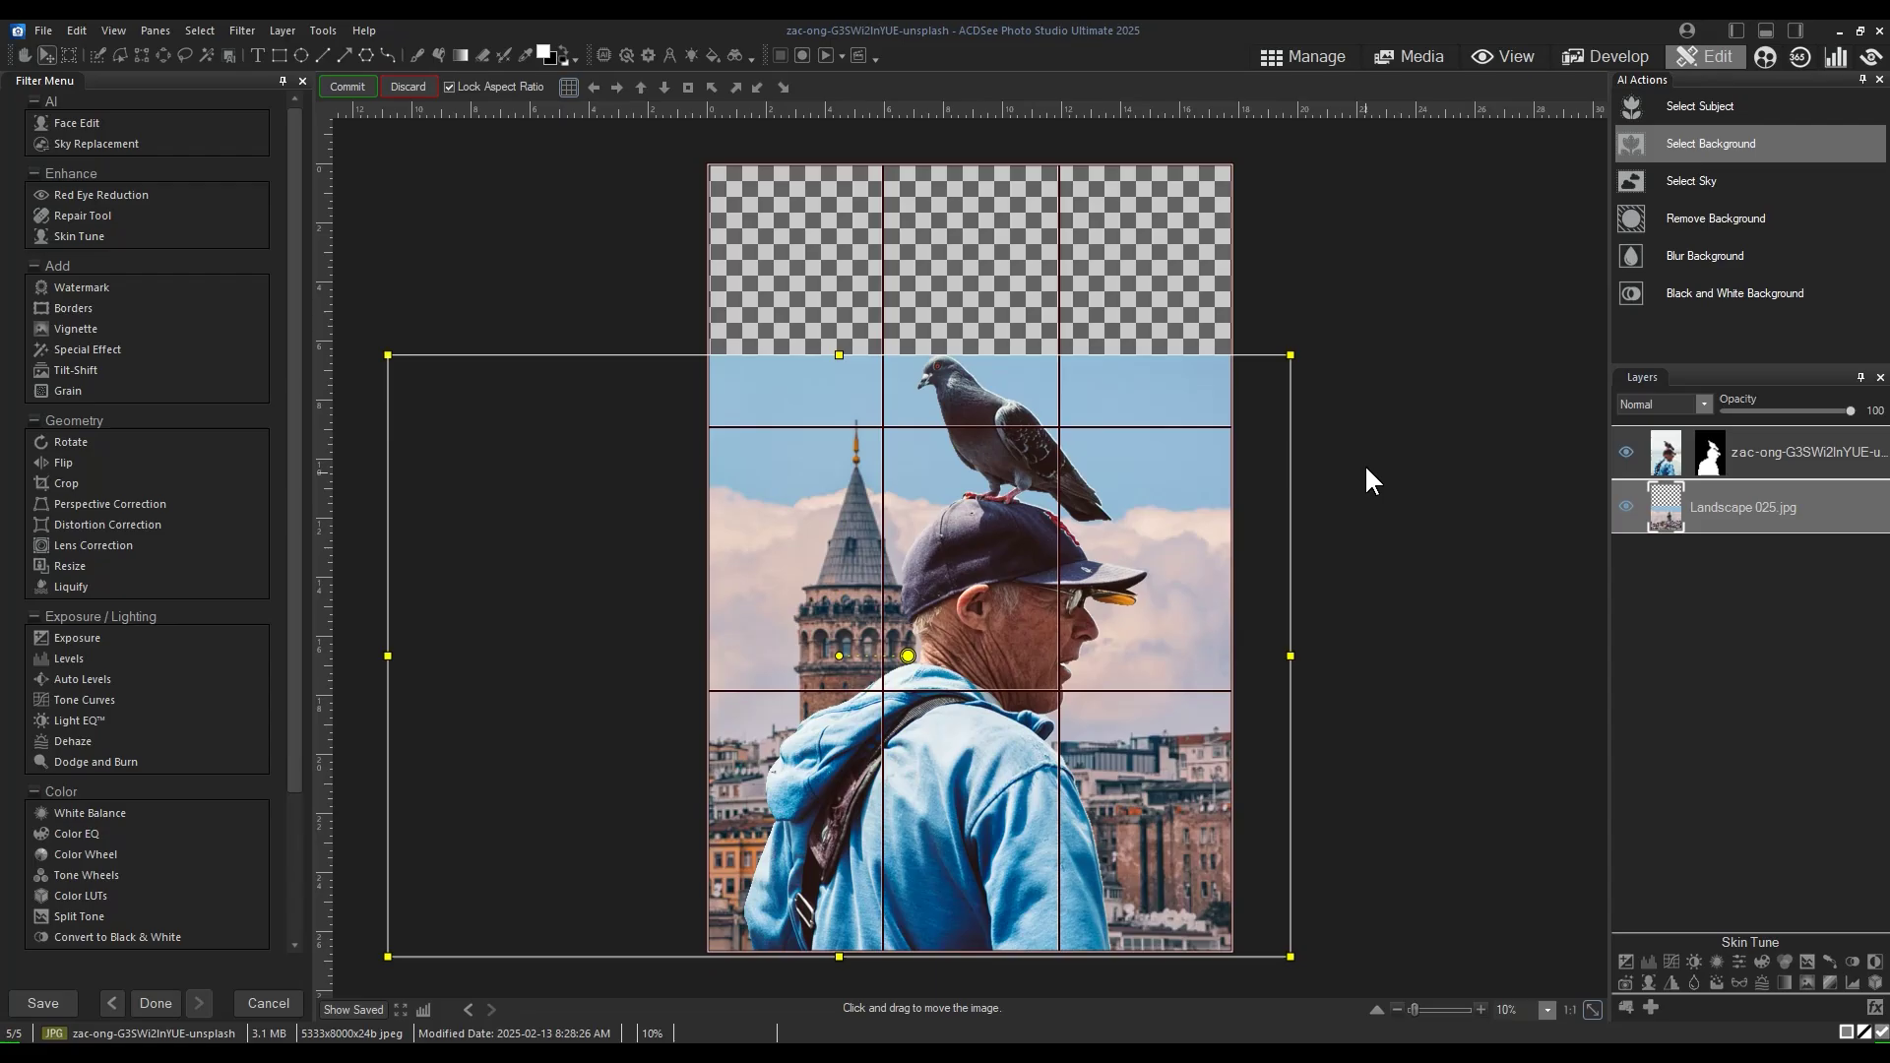
pyautogui.moveTo(1296, 355); pyautogui.dragTo(1355, 304)
pyautogui.moveTo(1148, 426); pyautogui.dragTo(1115, 431)
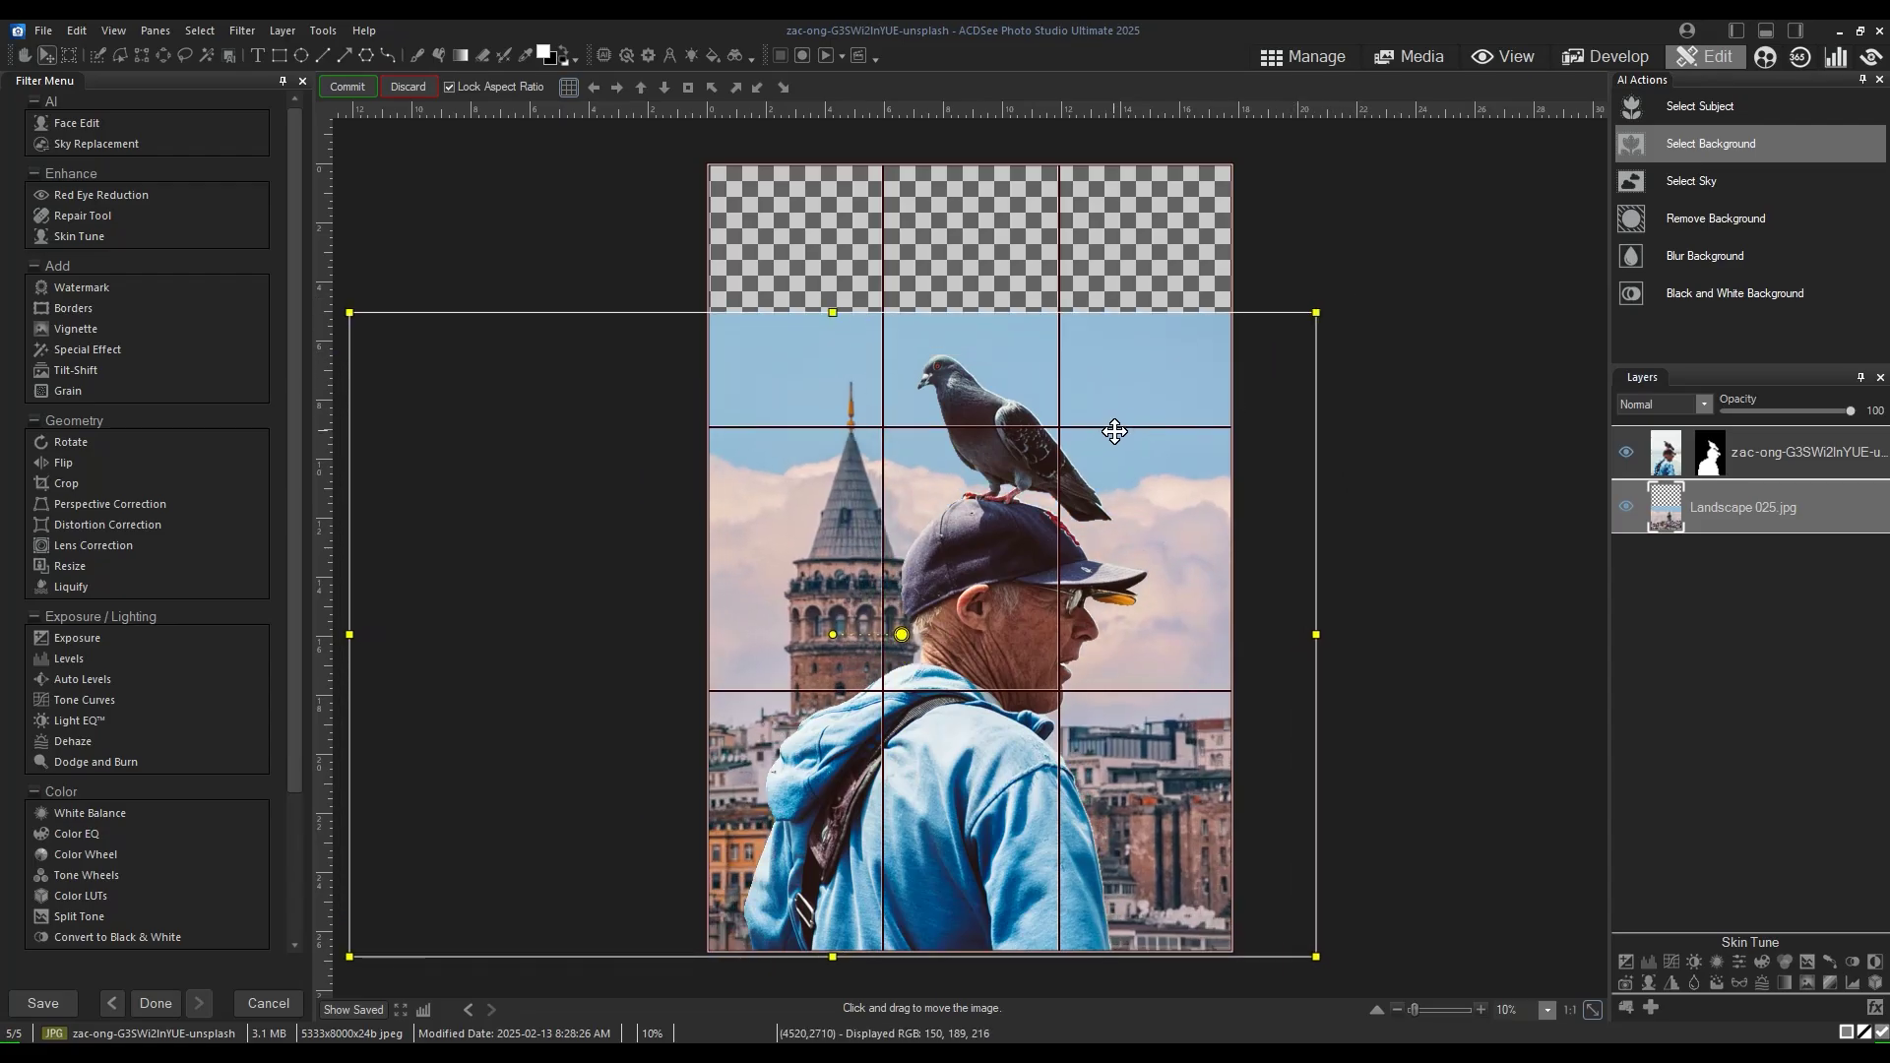
pyautogui.click(346, 79)
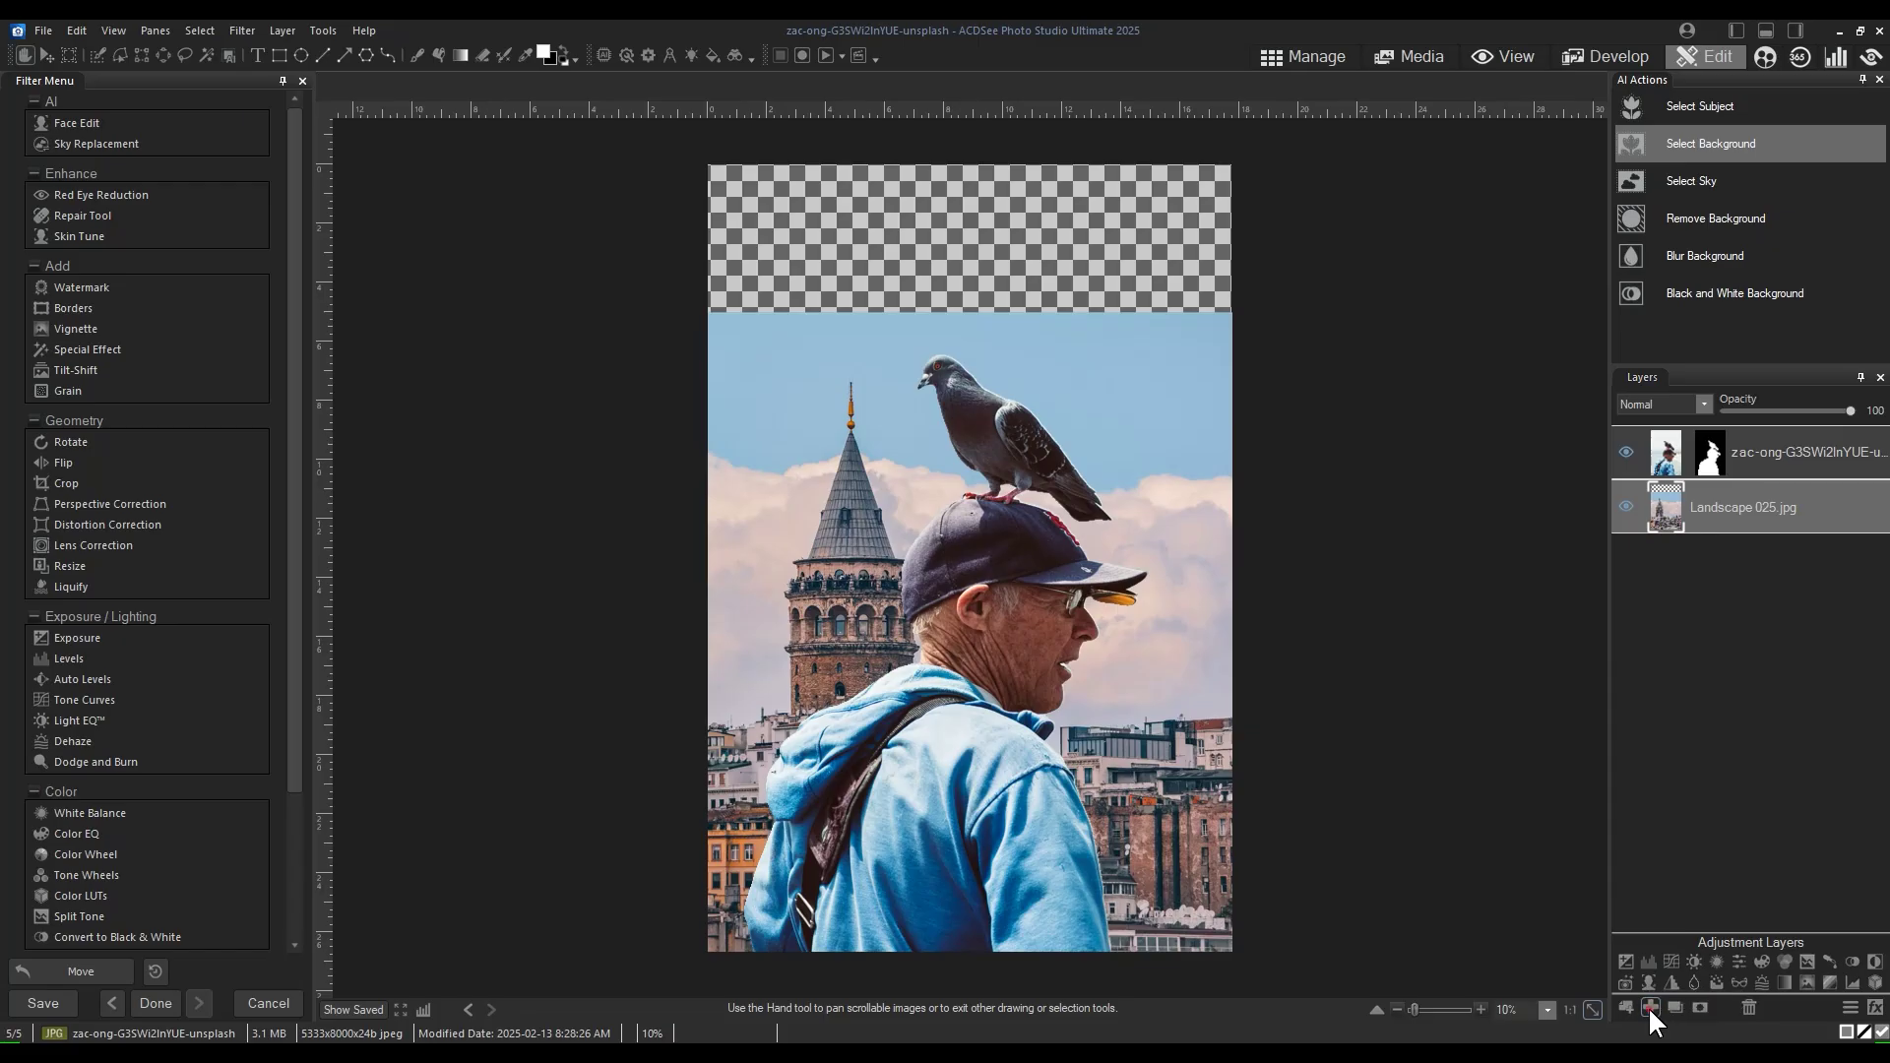
# Add a blank Layer 1 below Landscape 025 and sample the sky's light blue
pyautogui.click(1228, 925)
pyautogui.moveTo(1718, 507); pyautogui.dragTo(1709, 600)
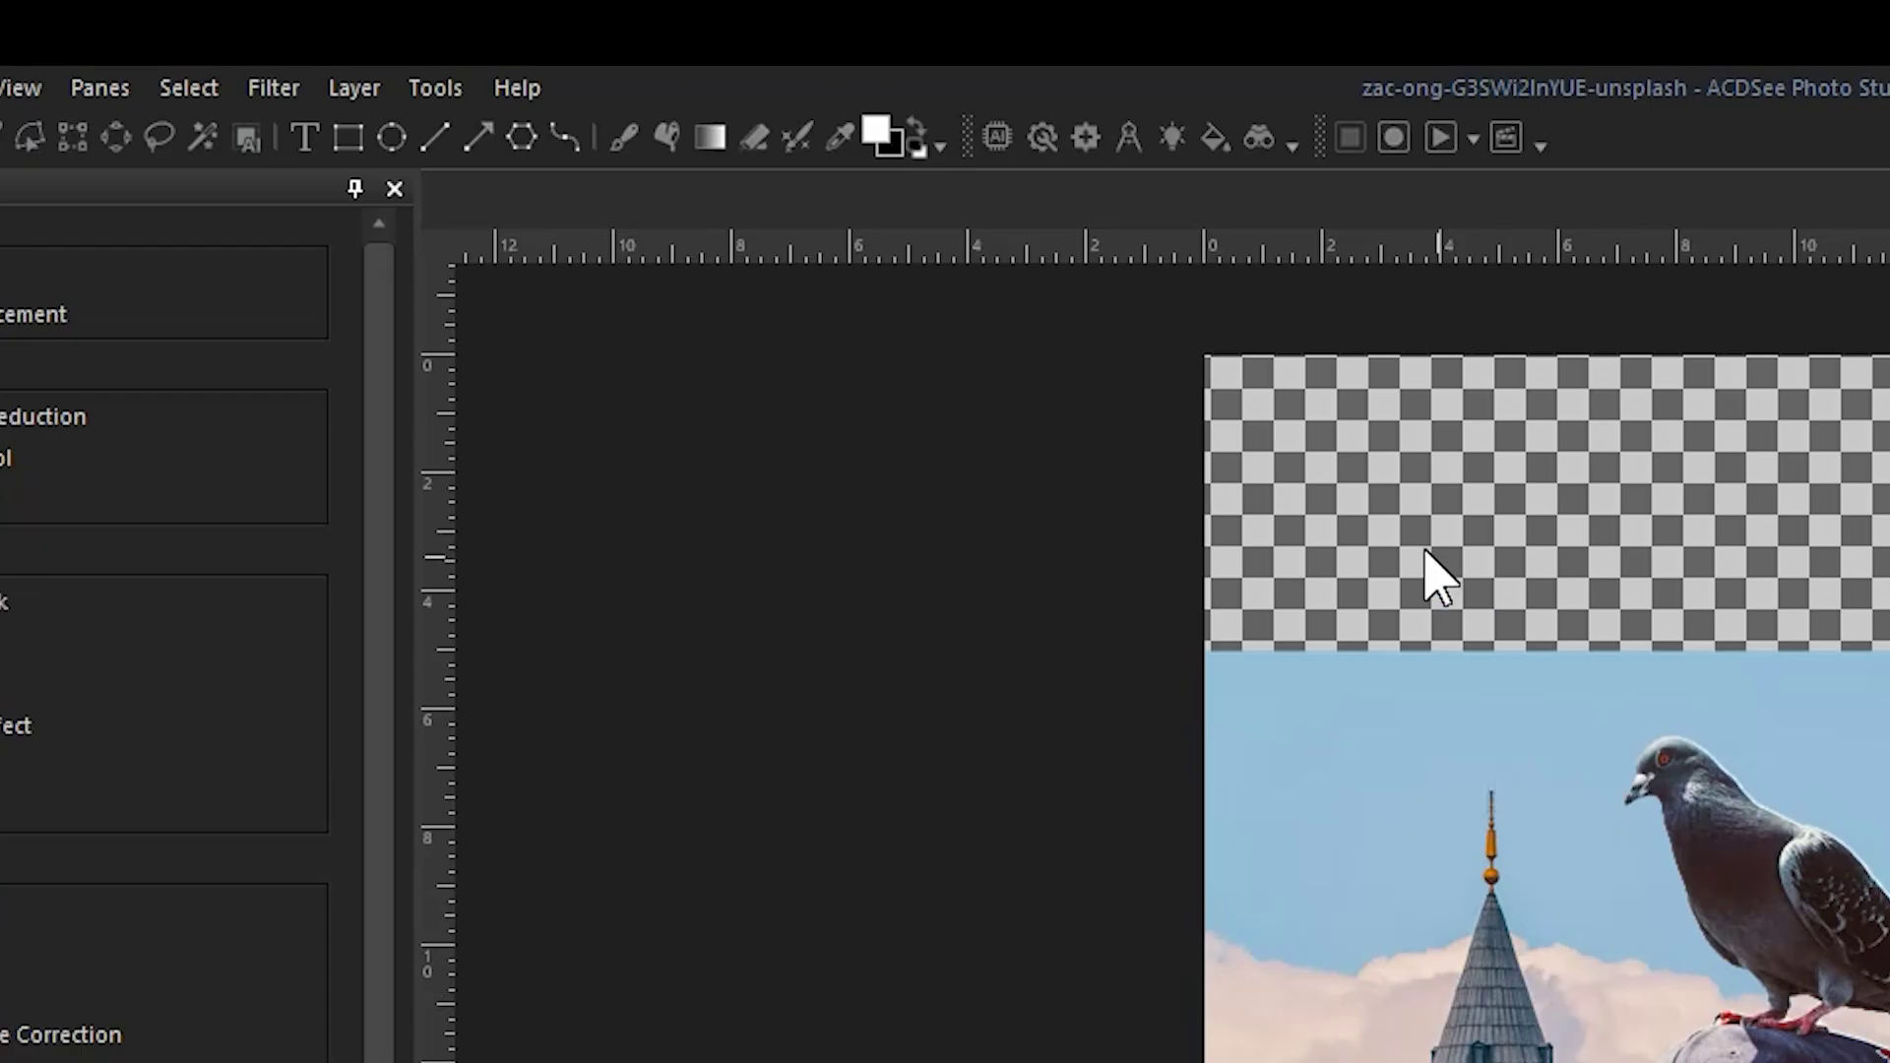
pyautogui.click(839, 138)
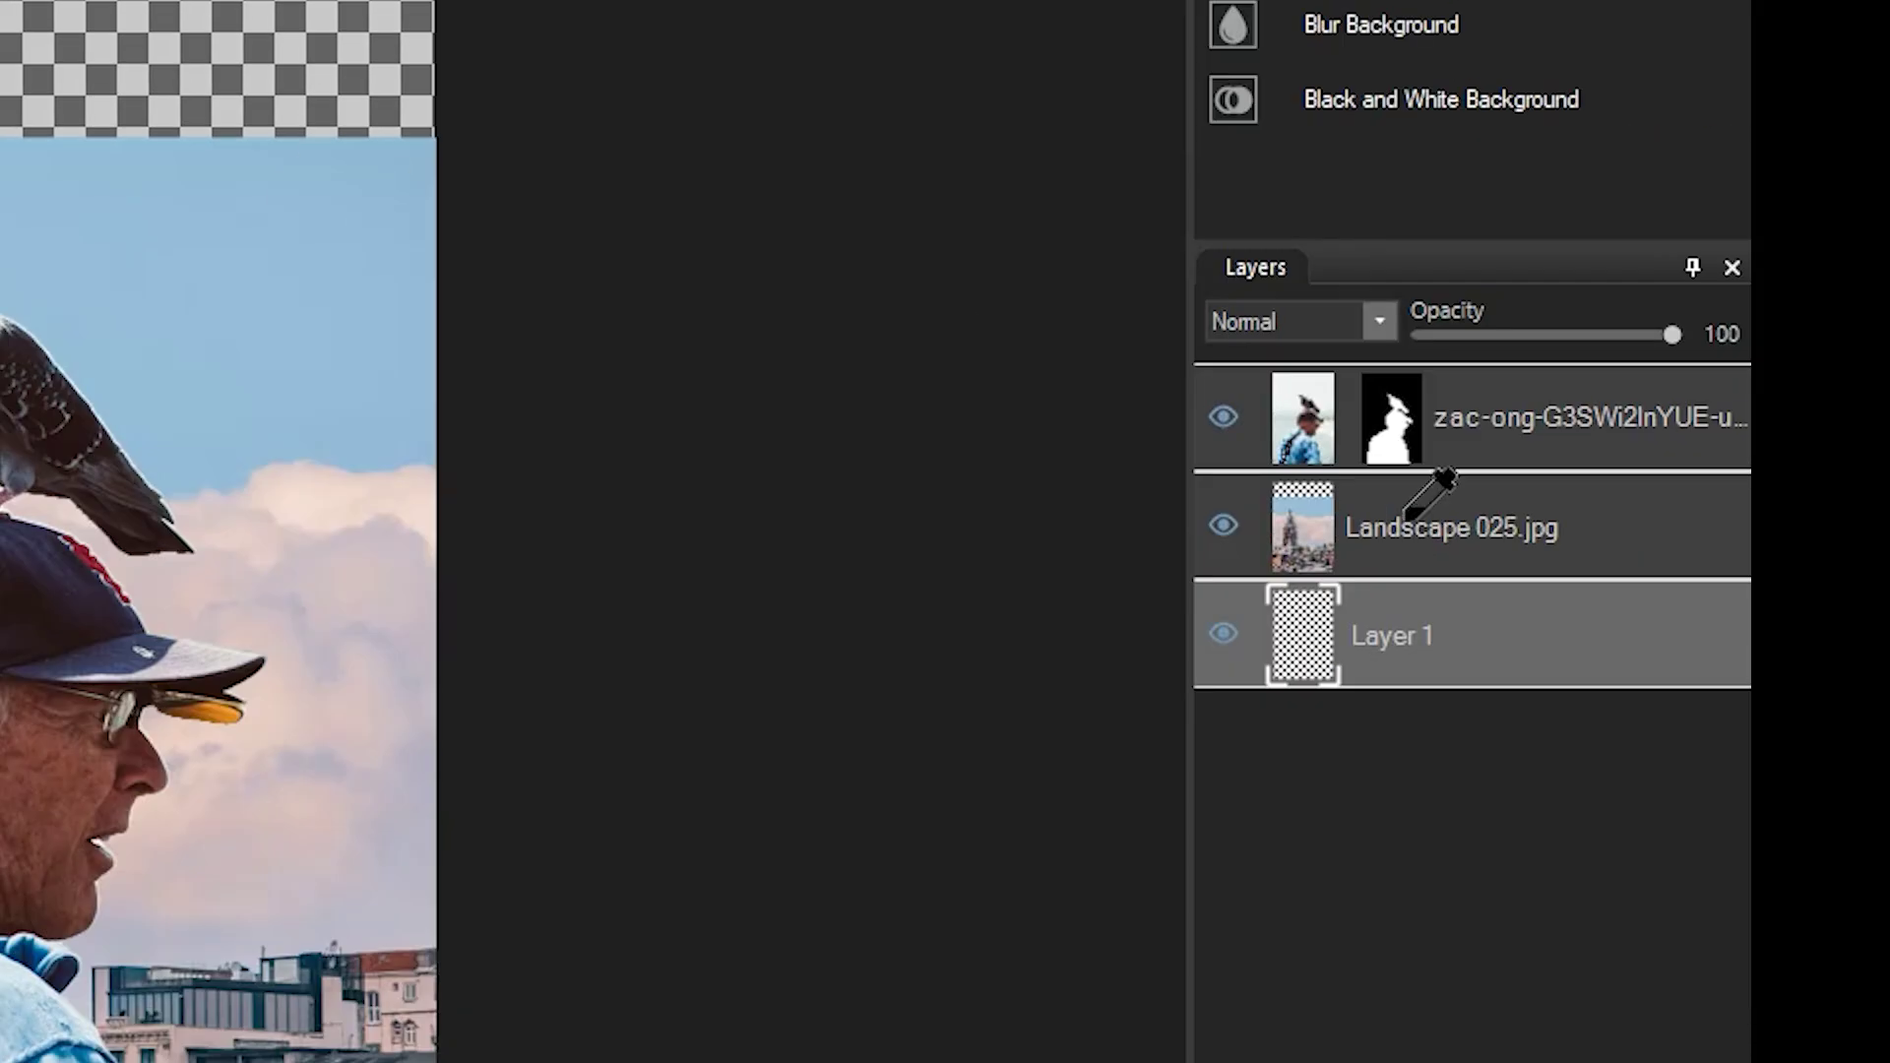
pyautogui.click(1544, 540)
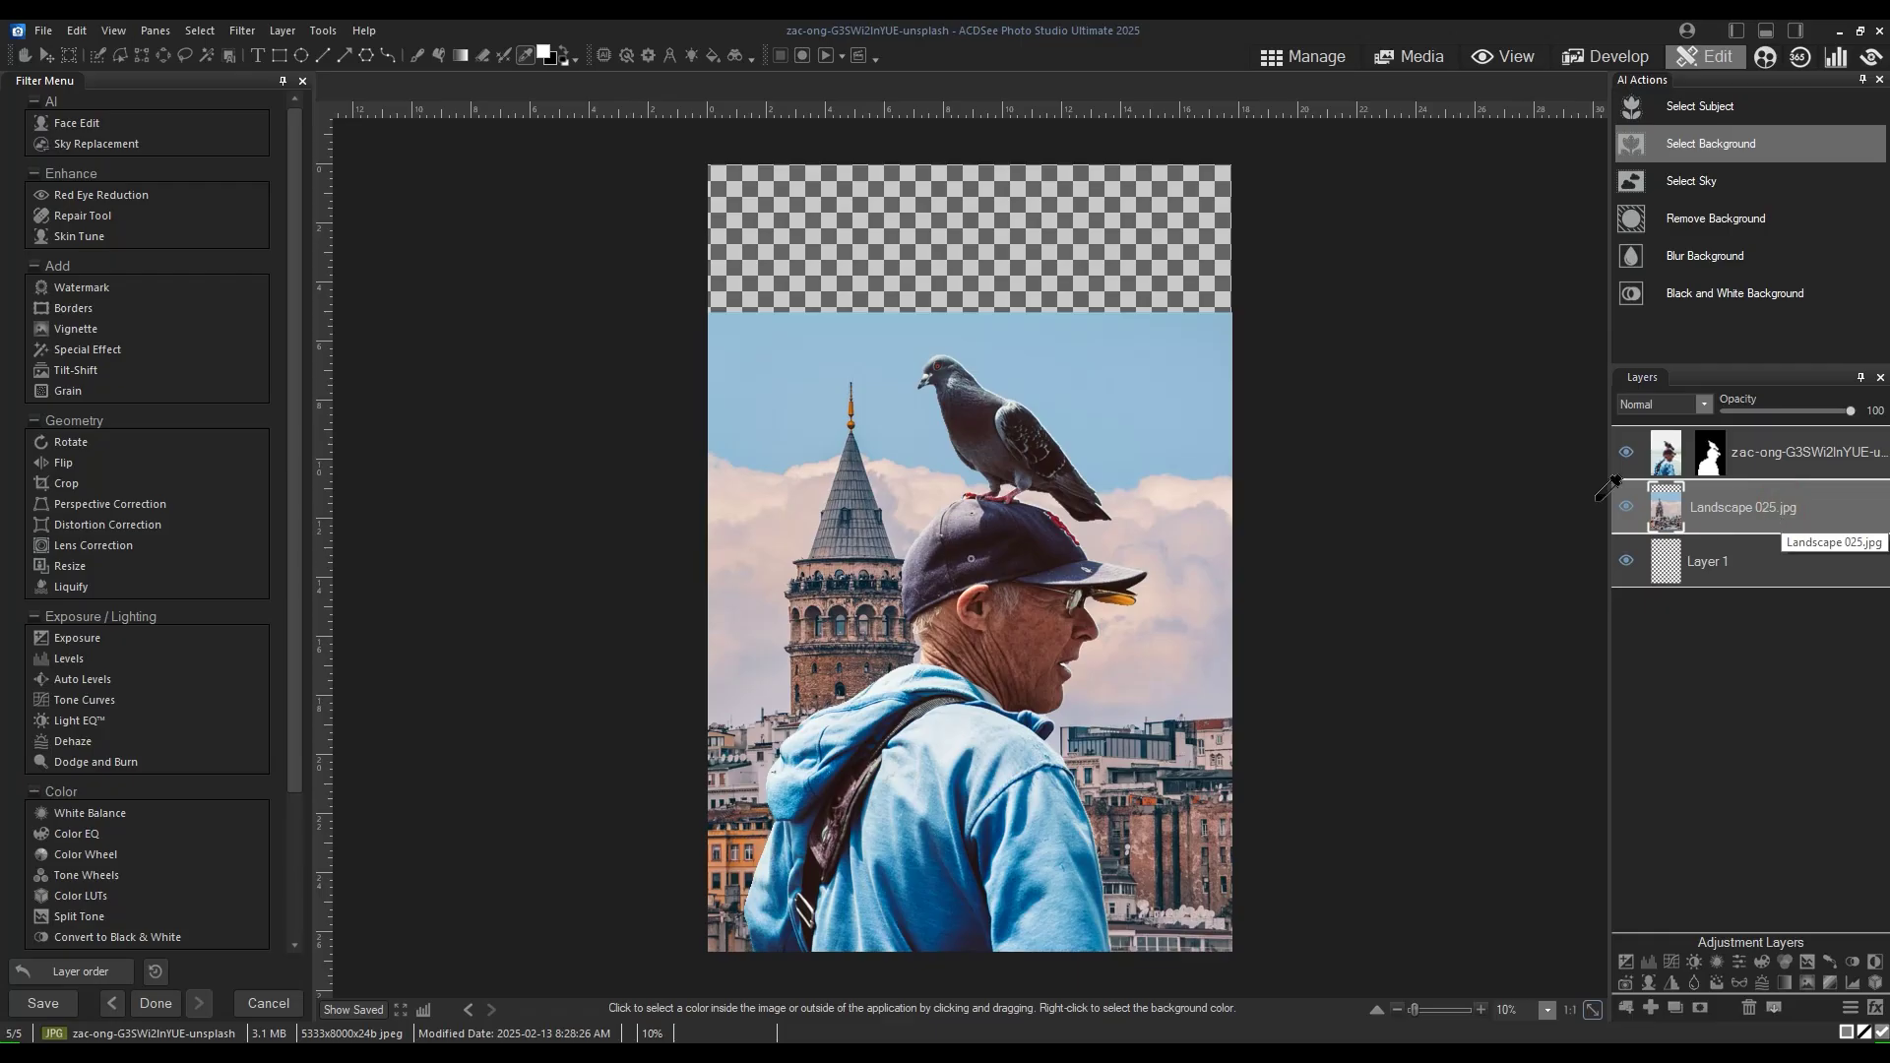
pyautogui.click(814, 327)
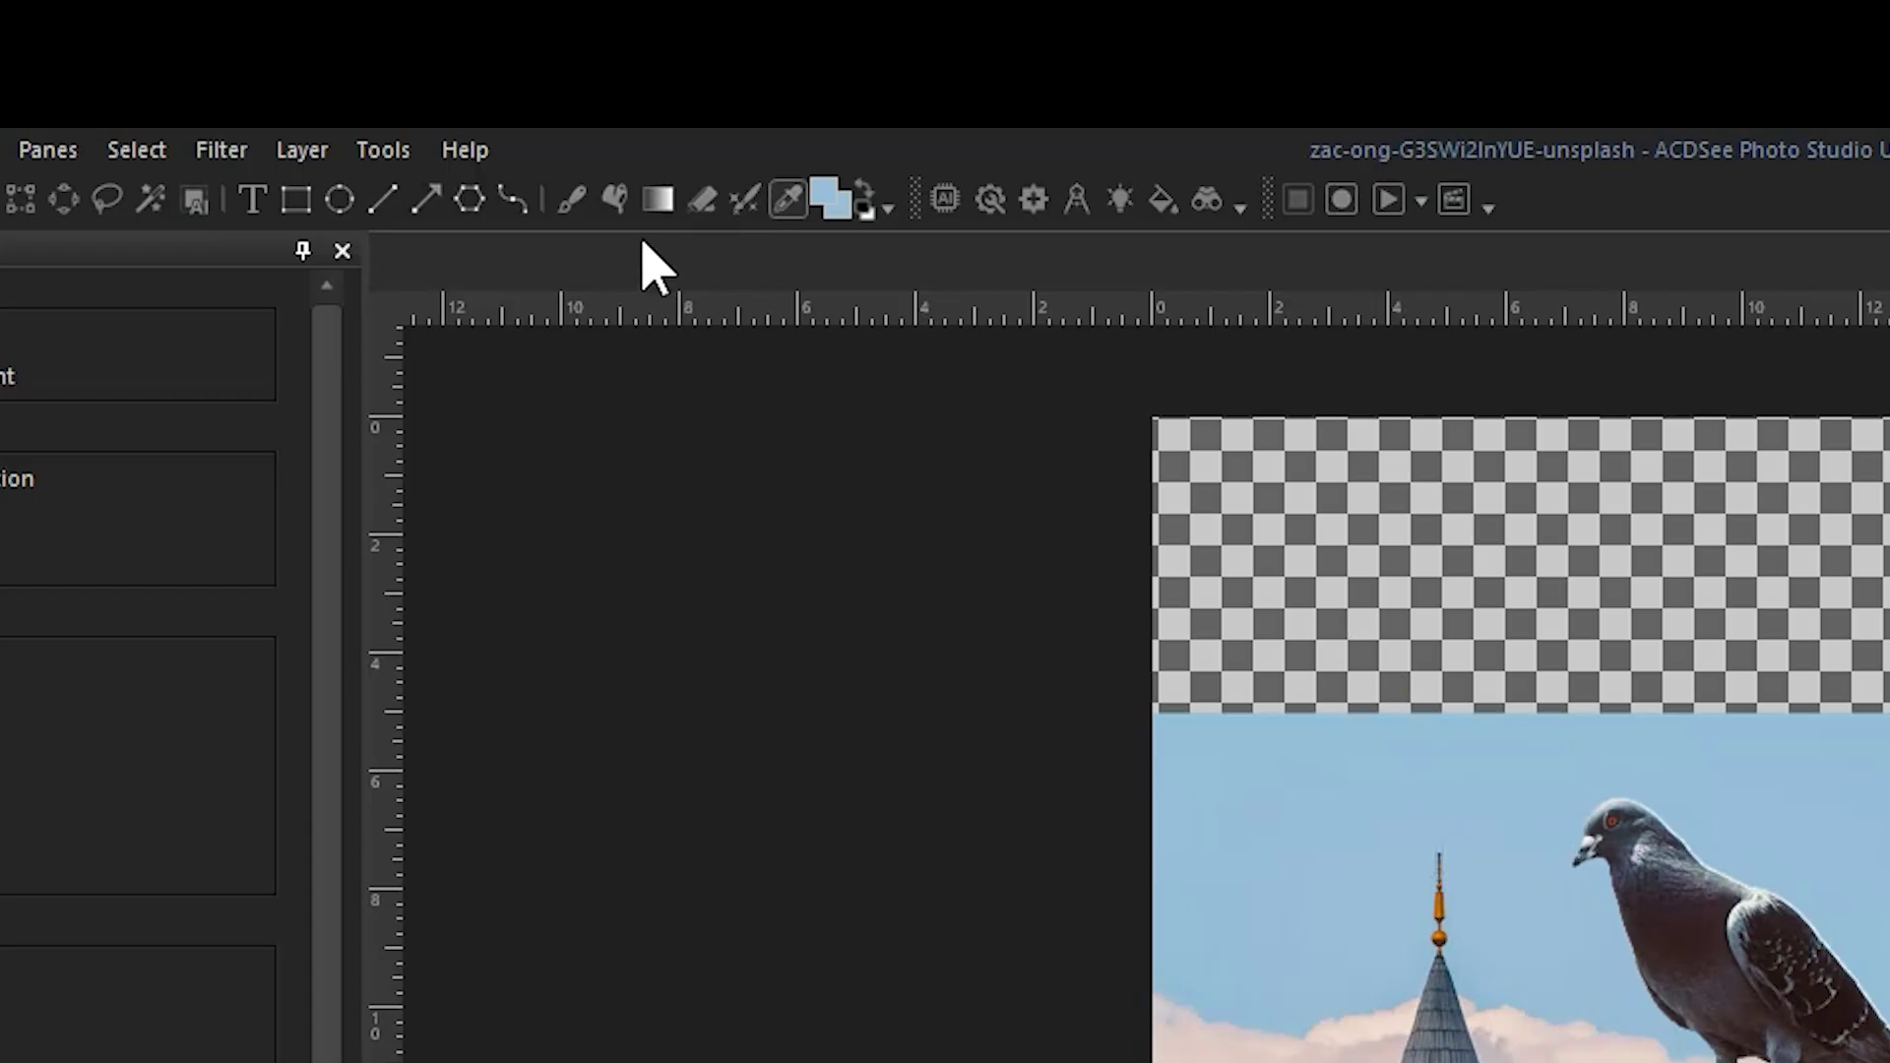
# Fill Layer 1's empty top area with the light blue and mask Landscape 025
pyautogui.click(438, 56)
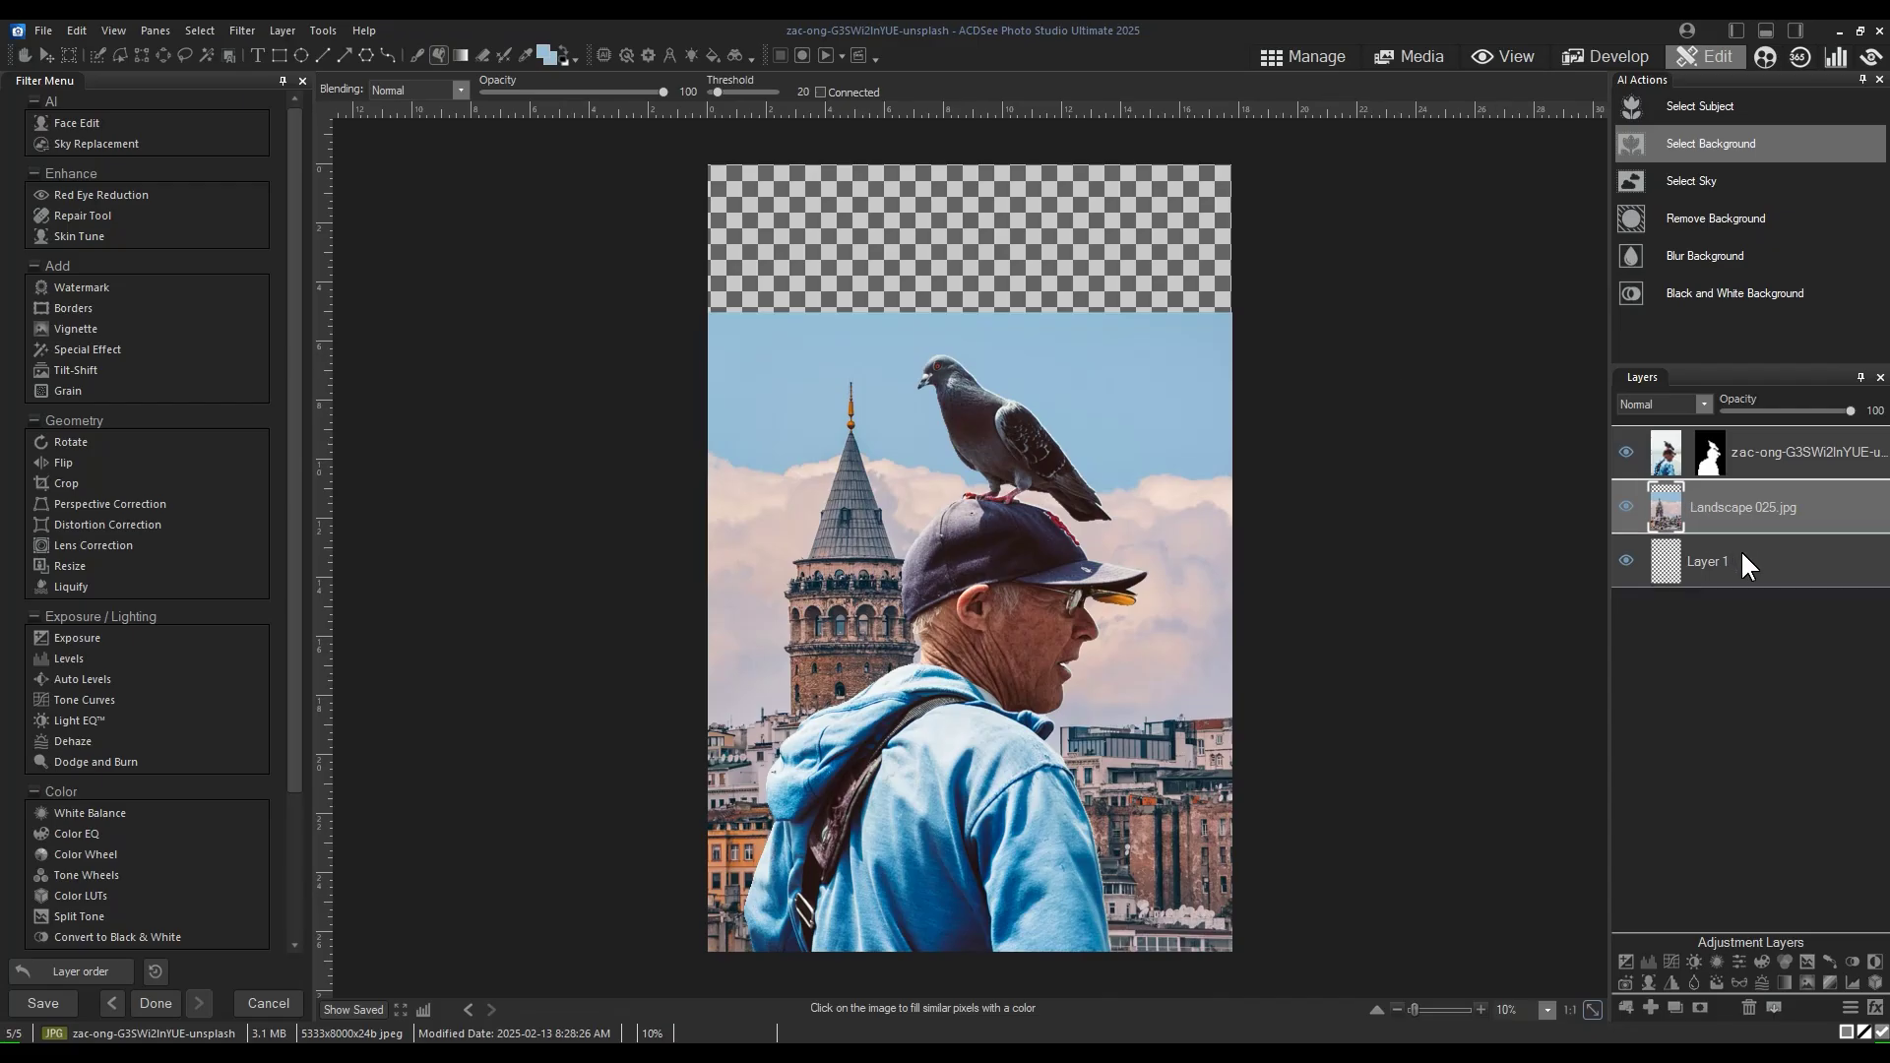
pyautogui.click(1742, 561)
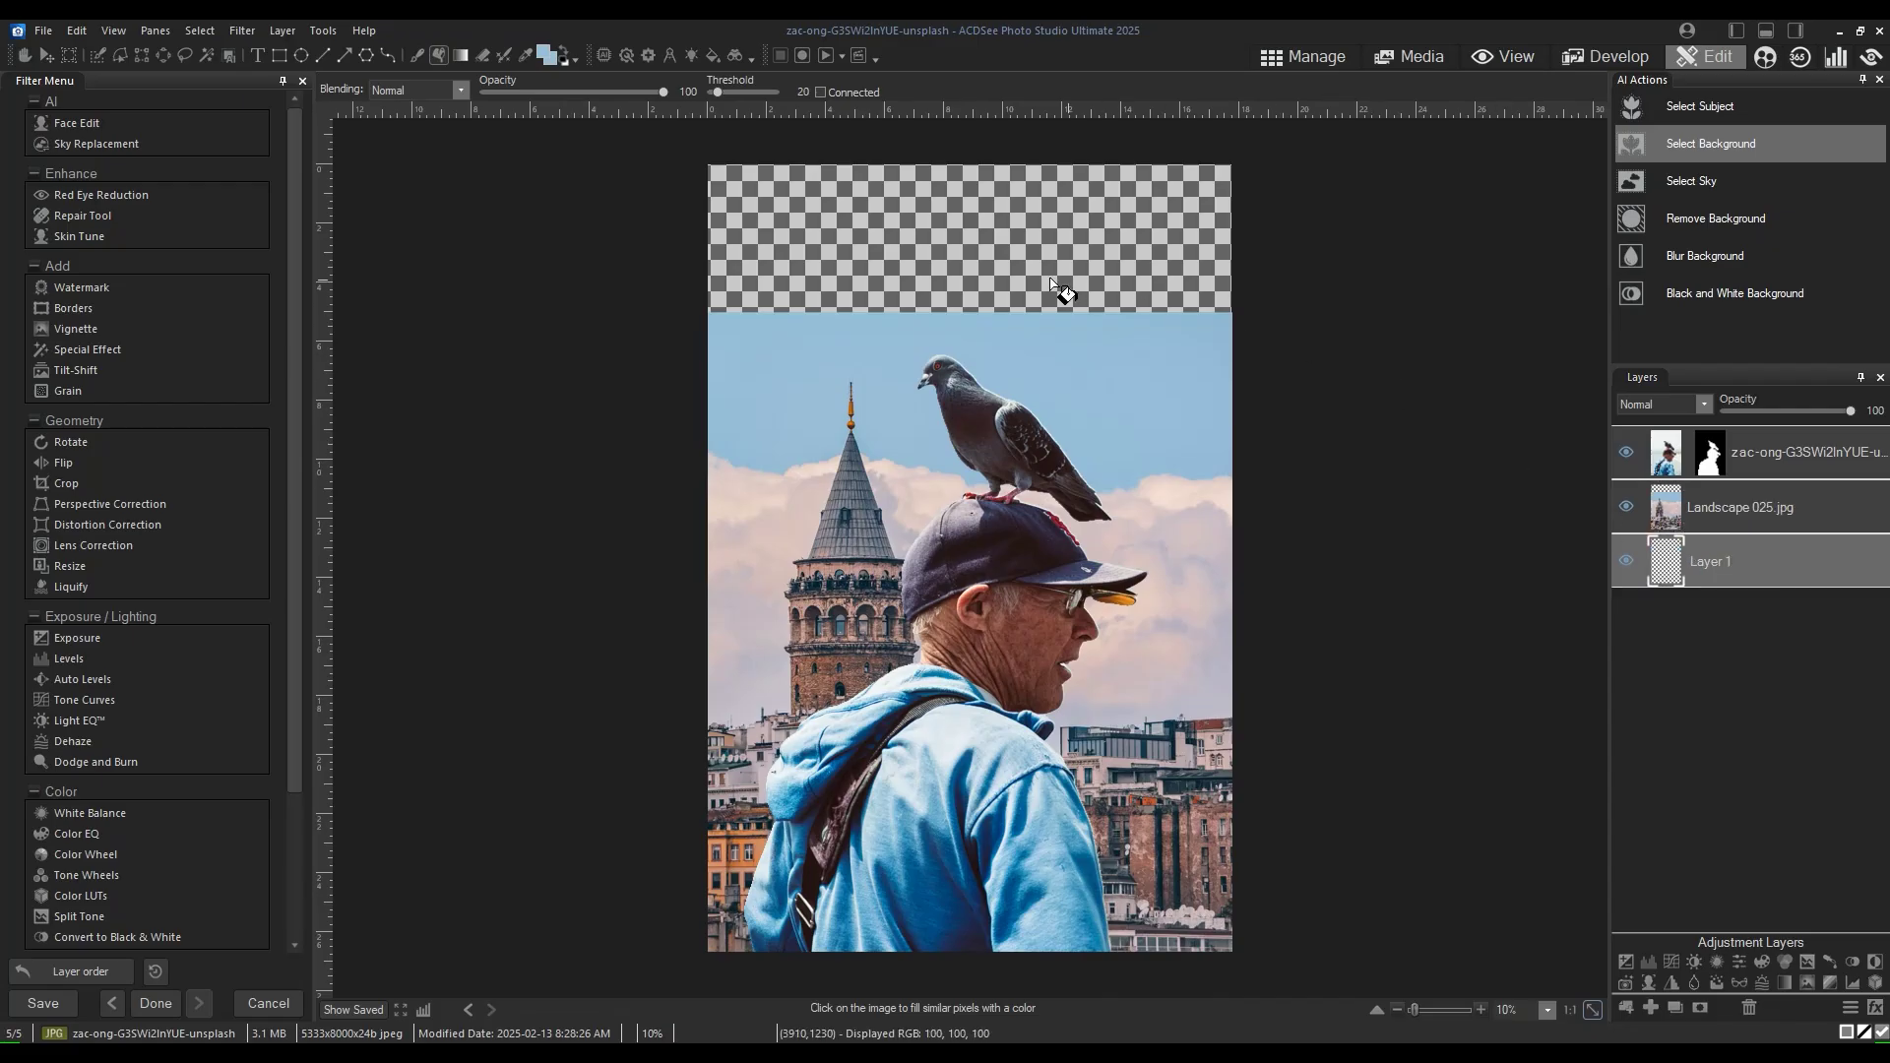
pyautogui.click(952, 242)
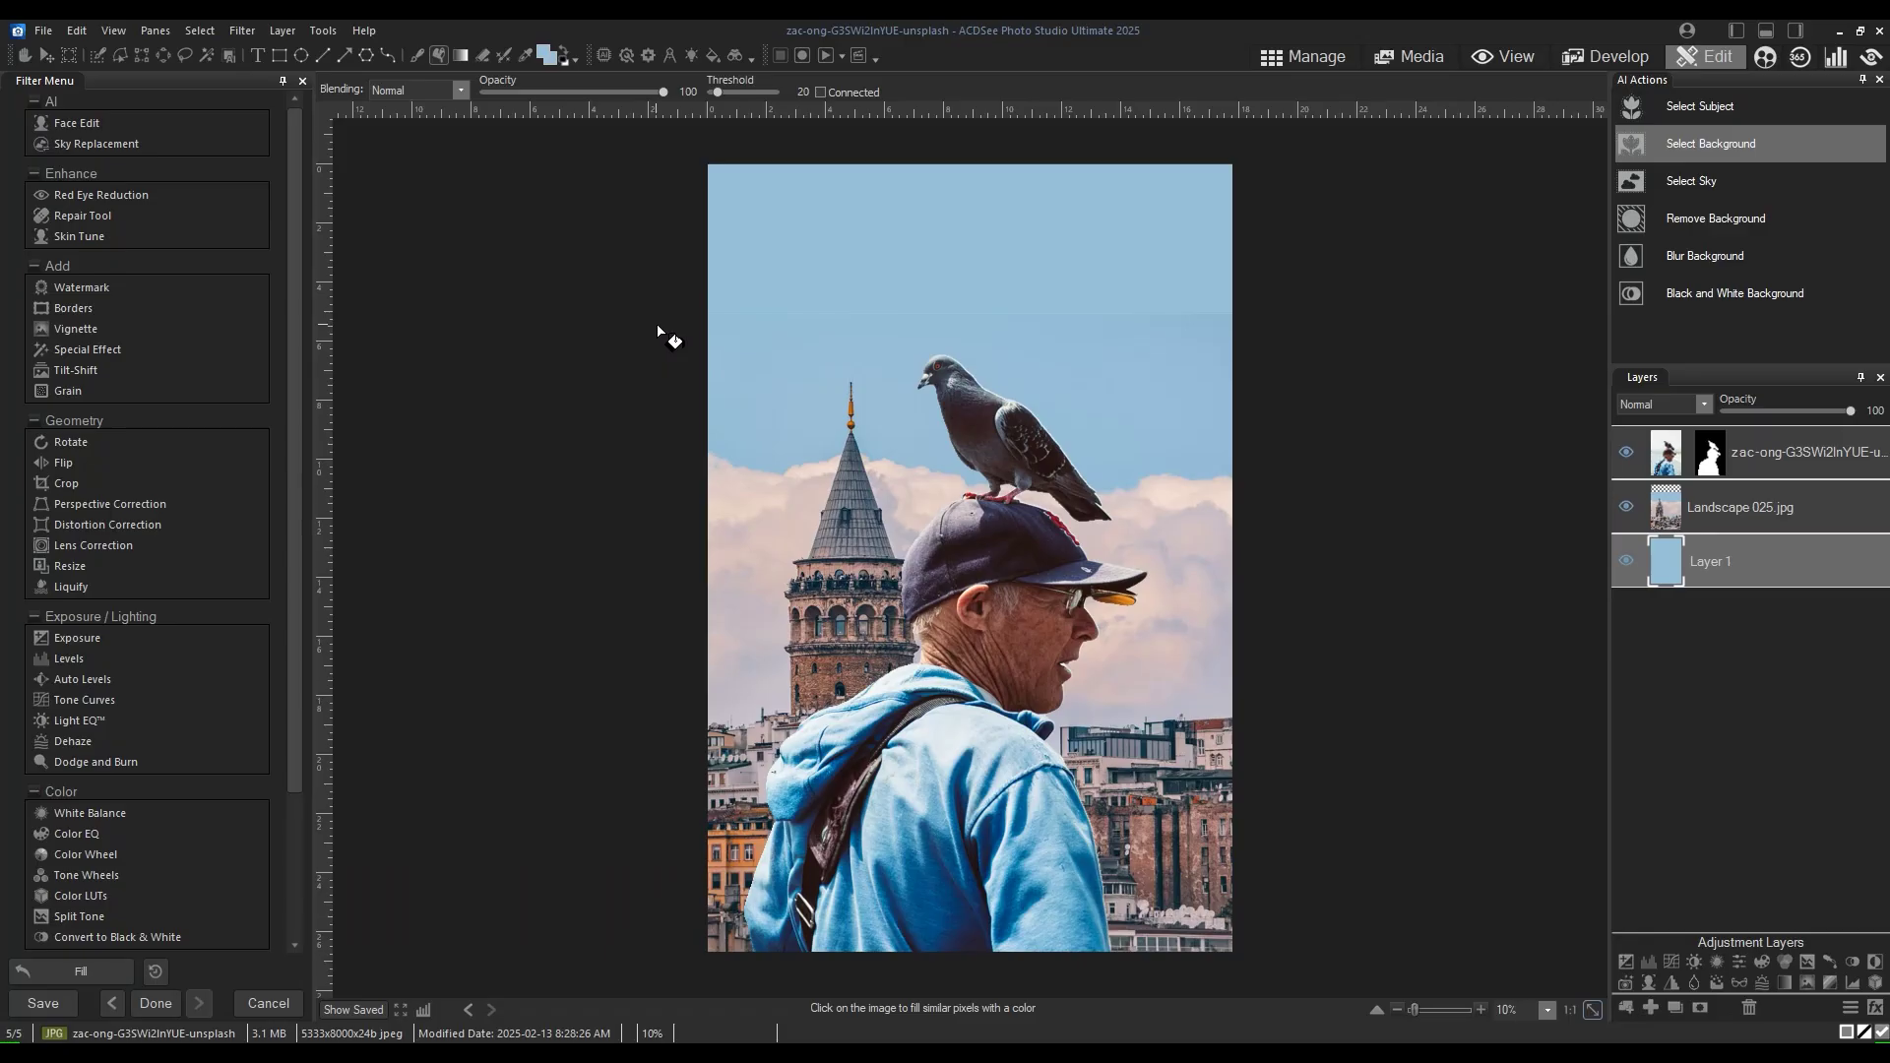
pyautogui.click(1775, 498)
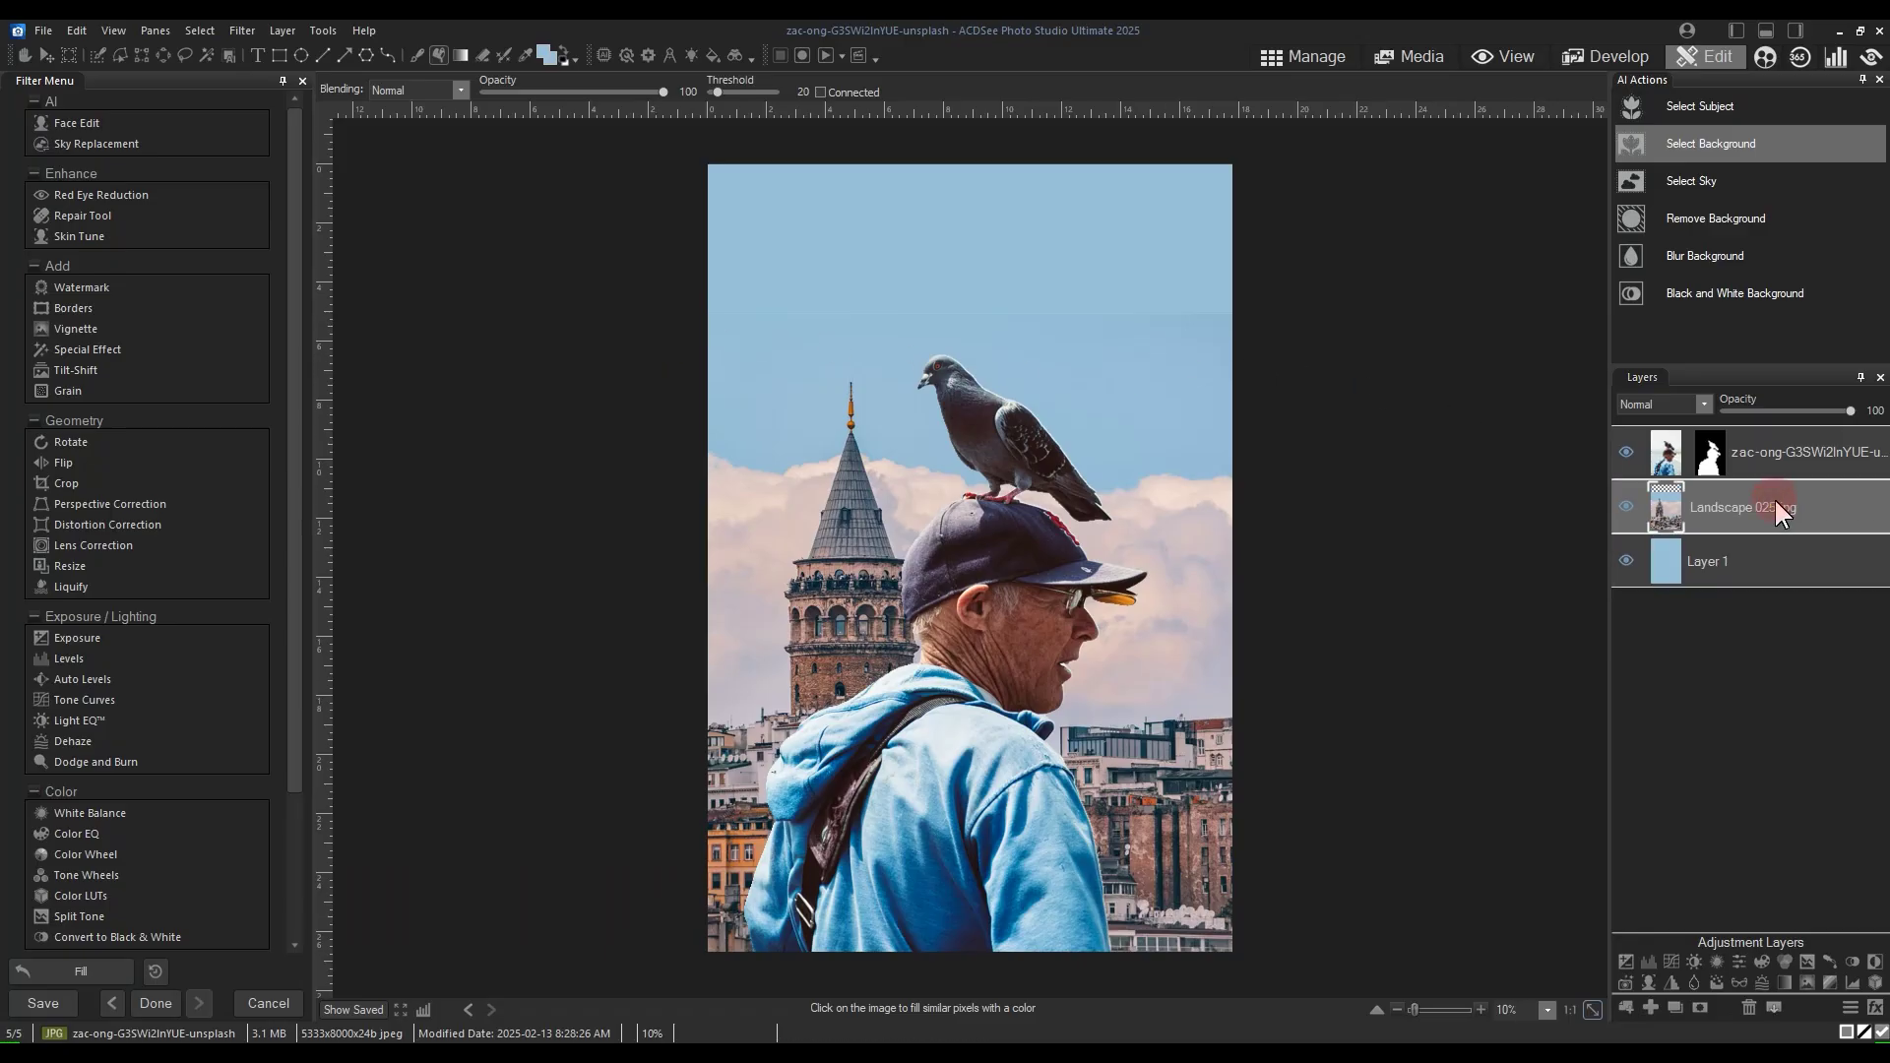
pyautogui.click(1158, 879)
# Paint black with a size-520 brush across the Landscape mask's upper sky
pyautogui.click(674, 222)
pyautogui.click(387, 208)
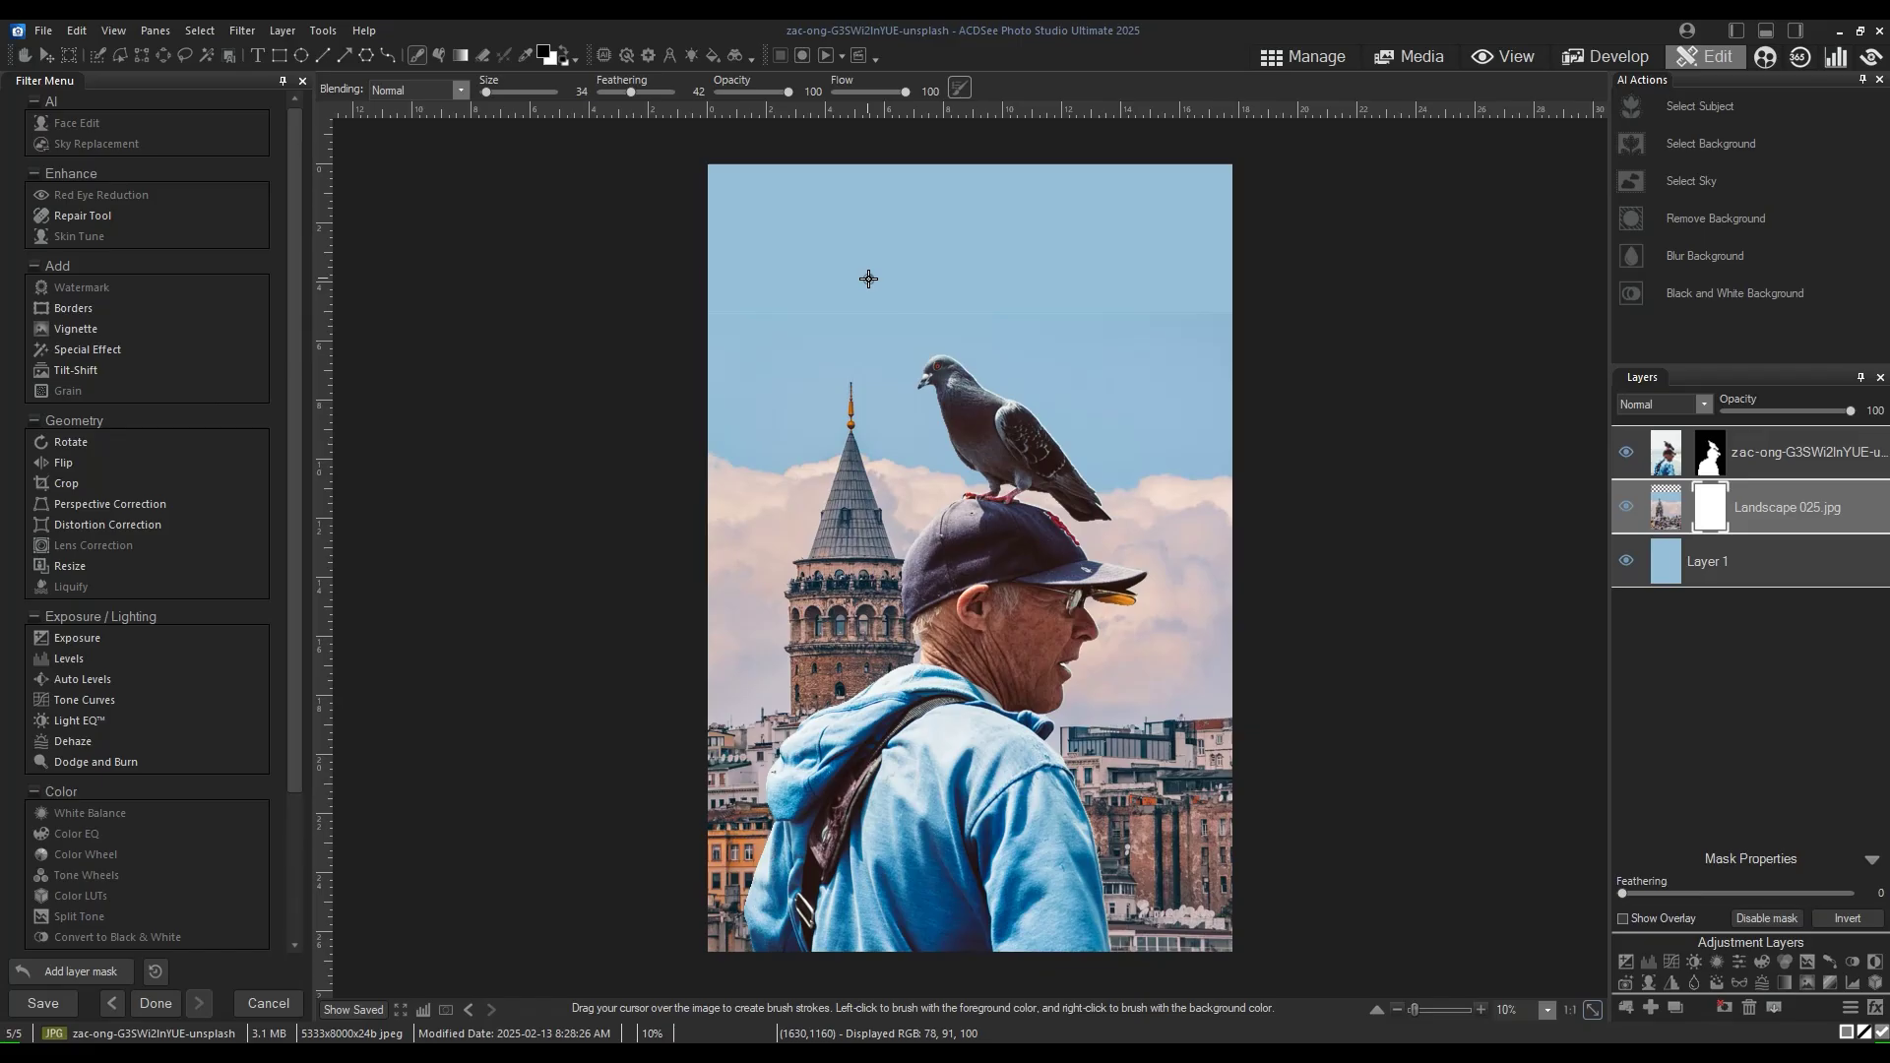
pyautogui.scroll(10, 1265, 700)
pyautogui.scroll(6, 865, 309)
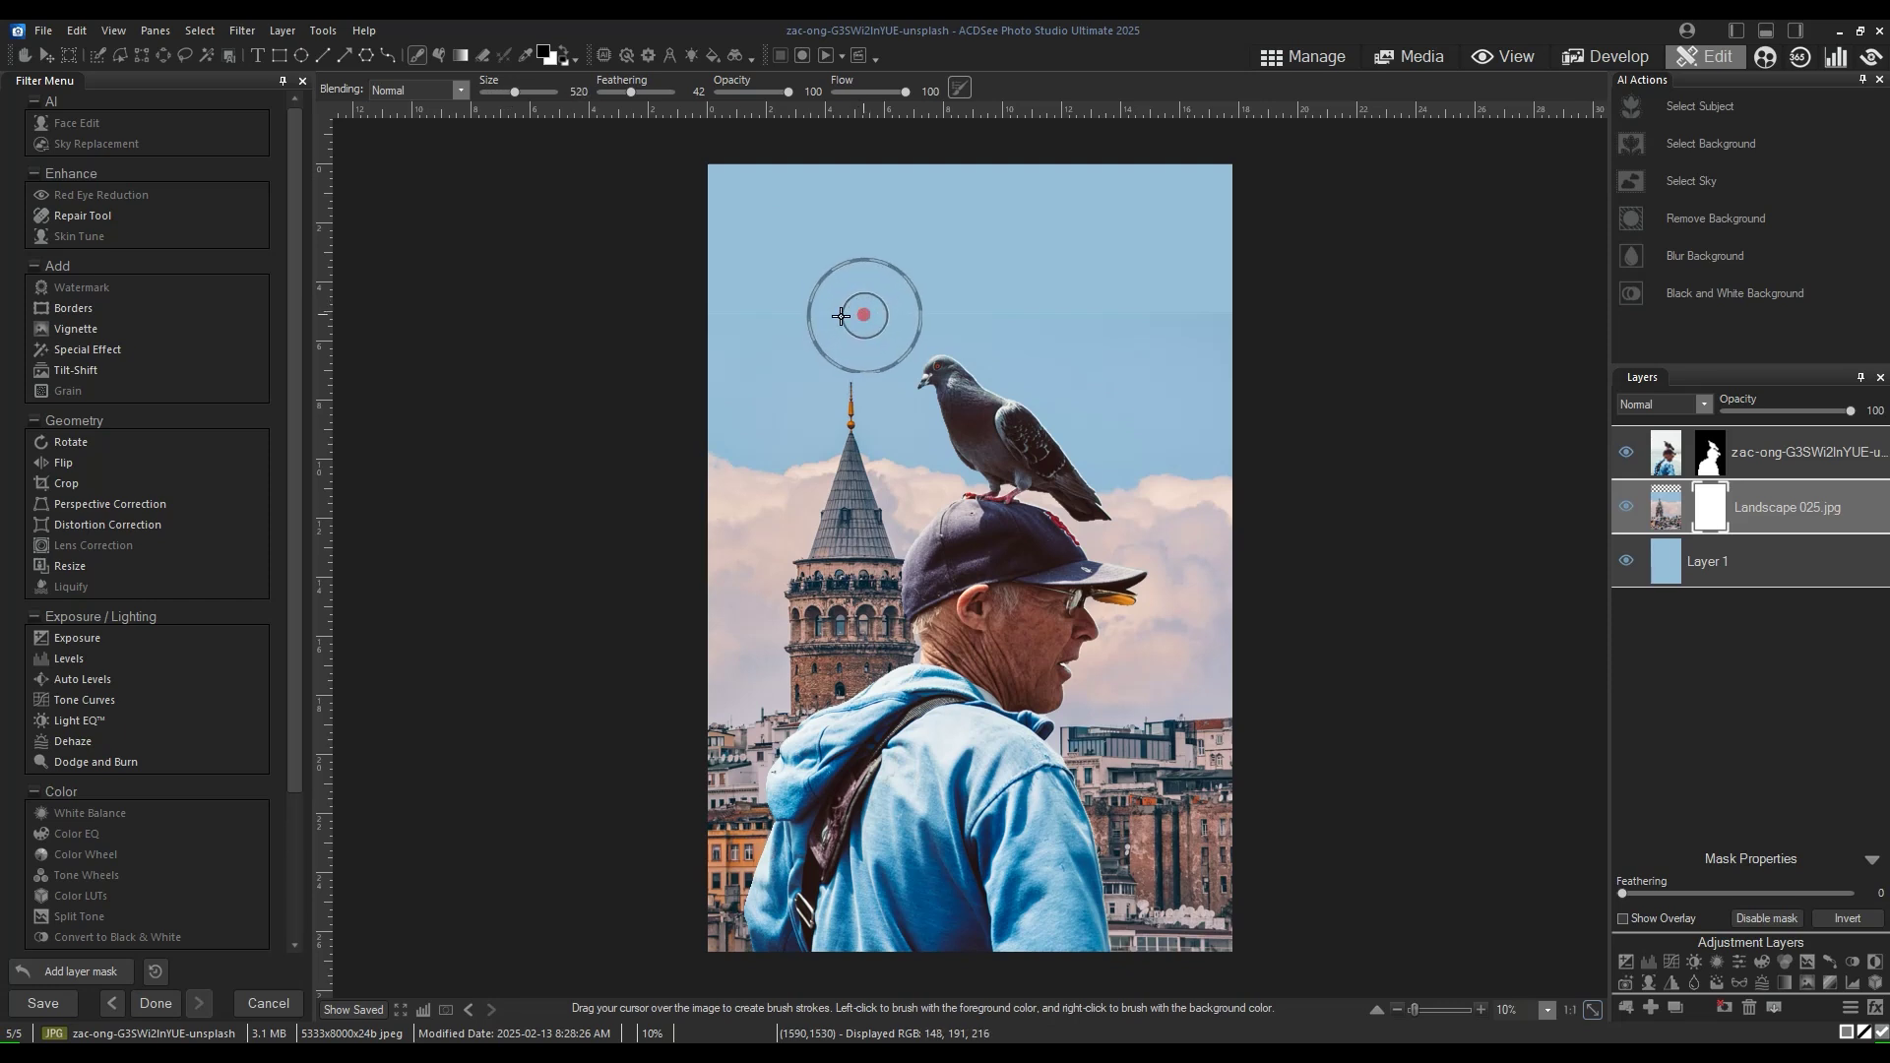
pyautogui.moveTo(928, 308); pyautogui.dragTo(1368, 310)
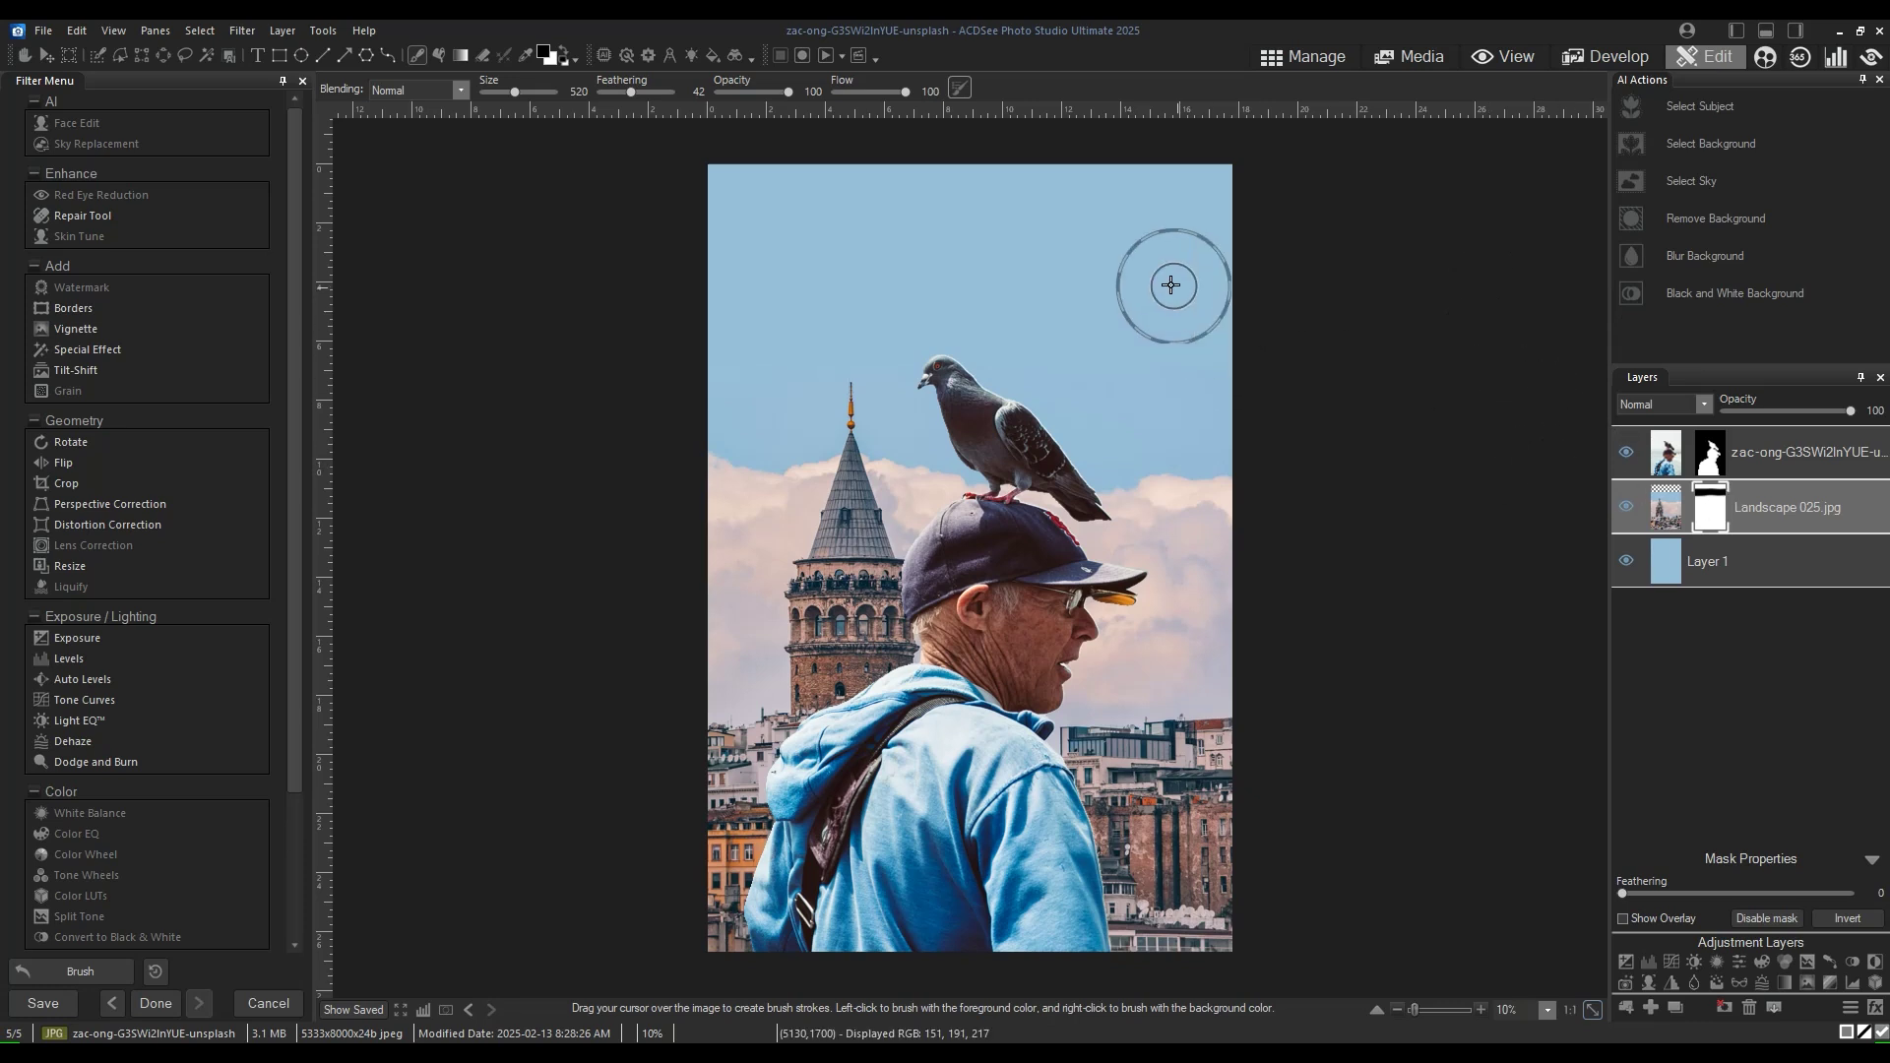
# Add a top Photo Effect layer in Normal mode with the Process preset at 29% opacity
pyautogui.click(1624, 982)
pyautogui.moveTo(1770, 499); pyautogui.dragTo(1752, 412)
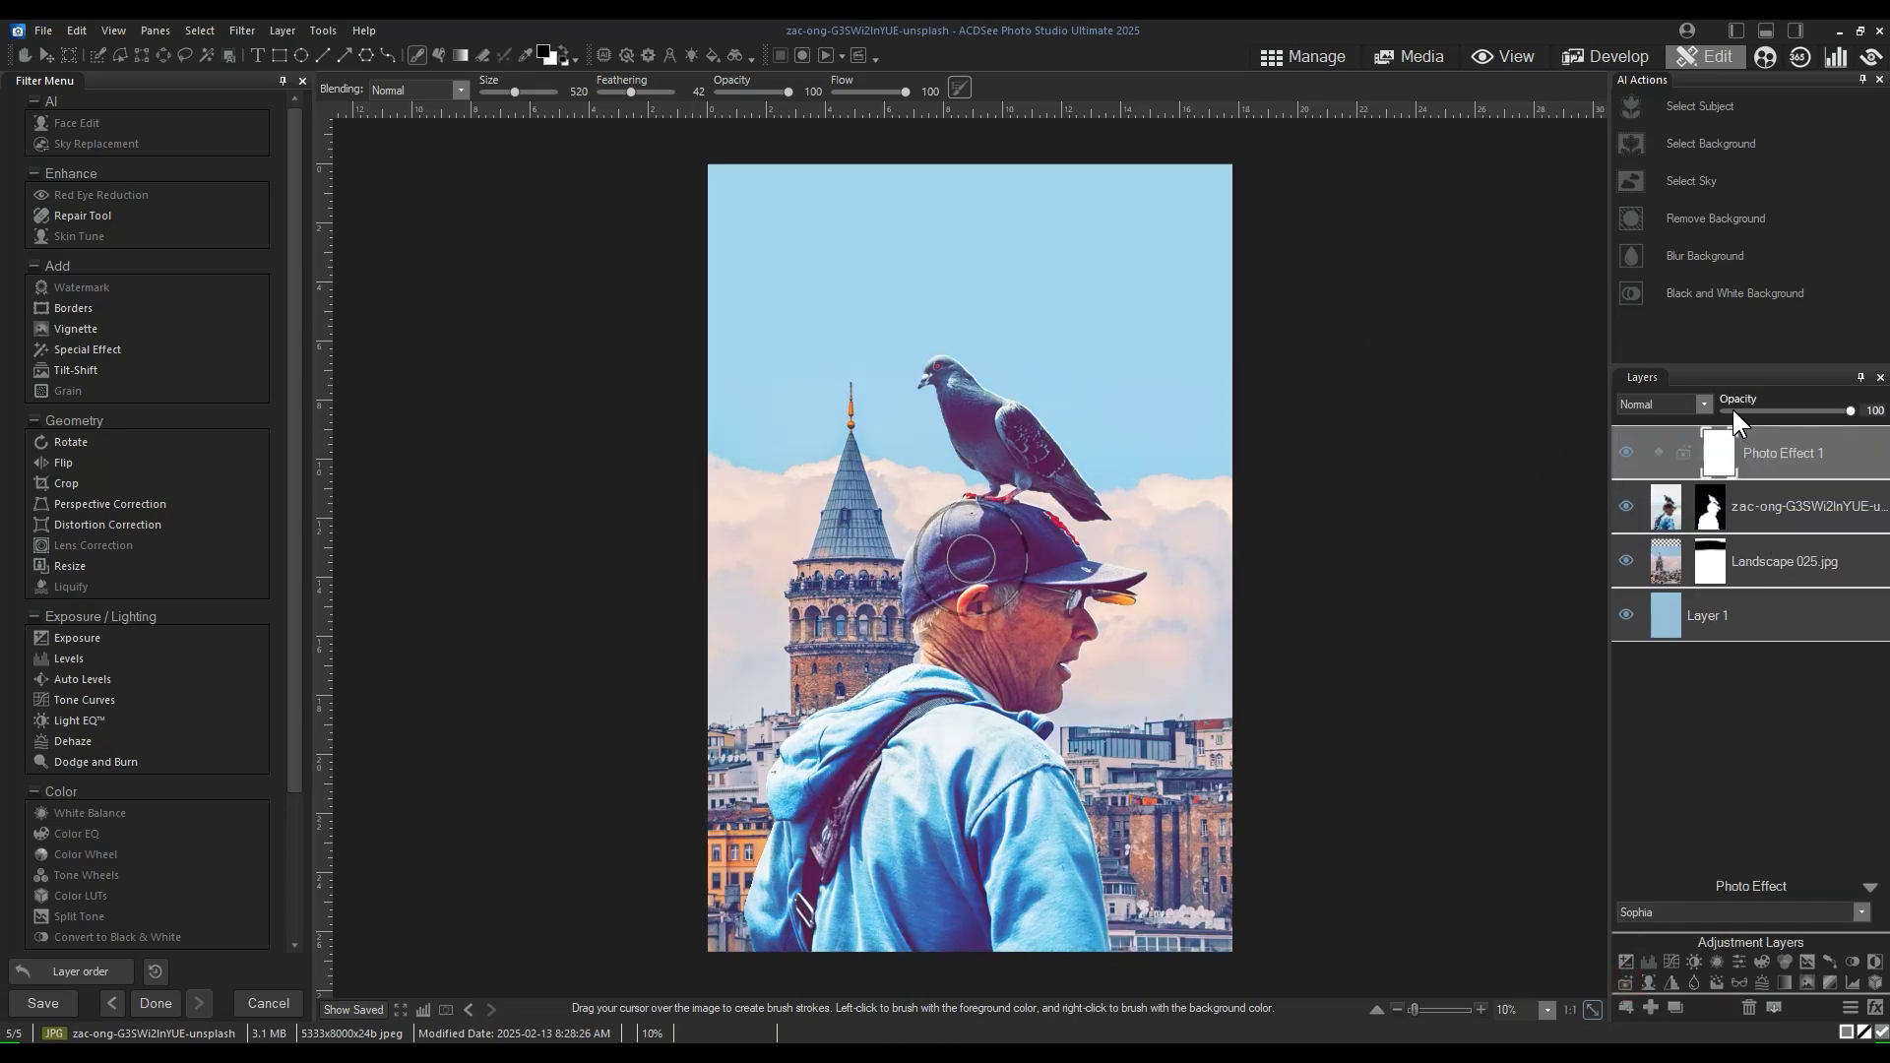
pyautogui.click(1684, 399)
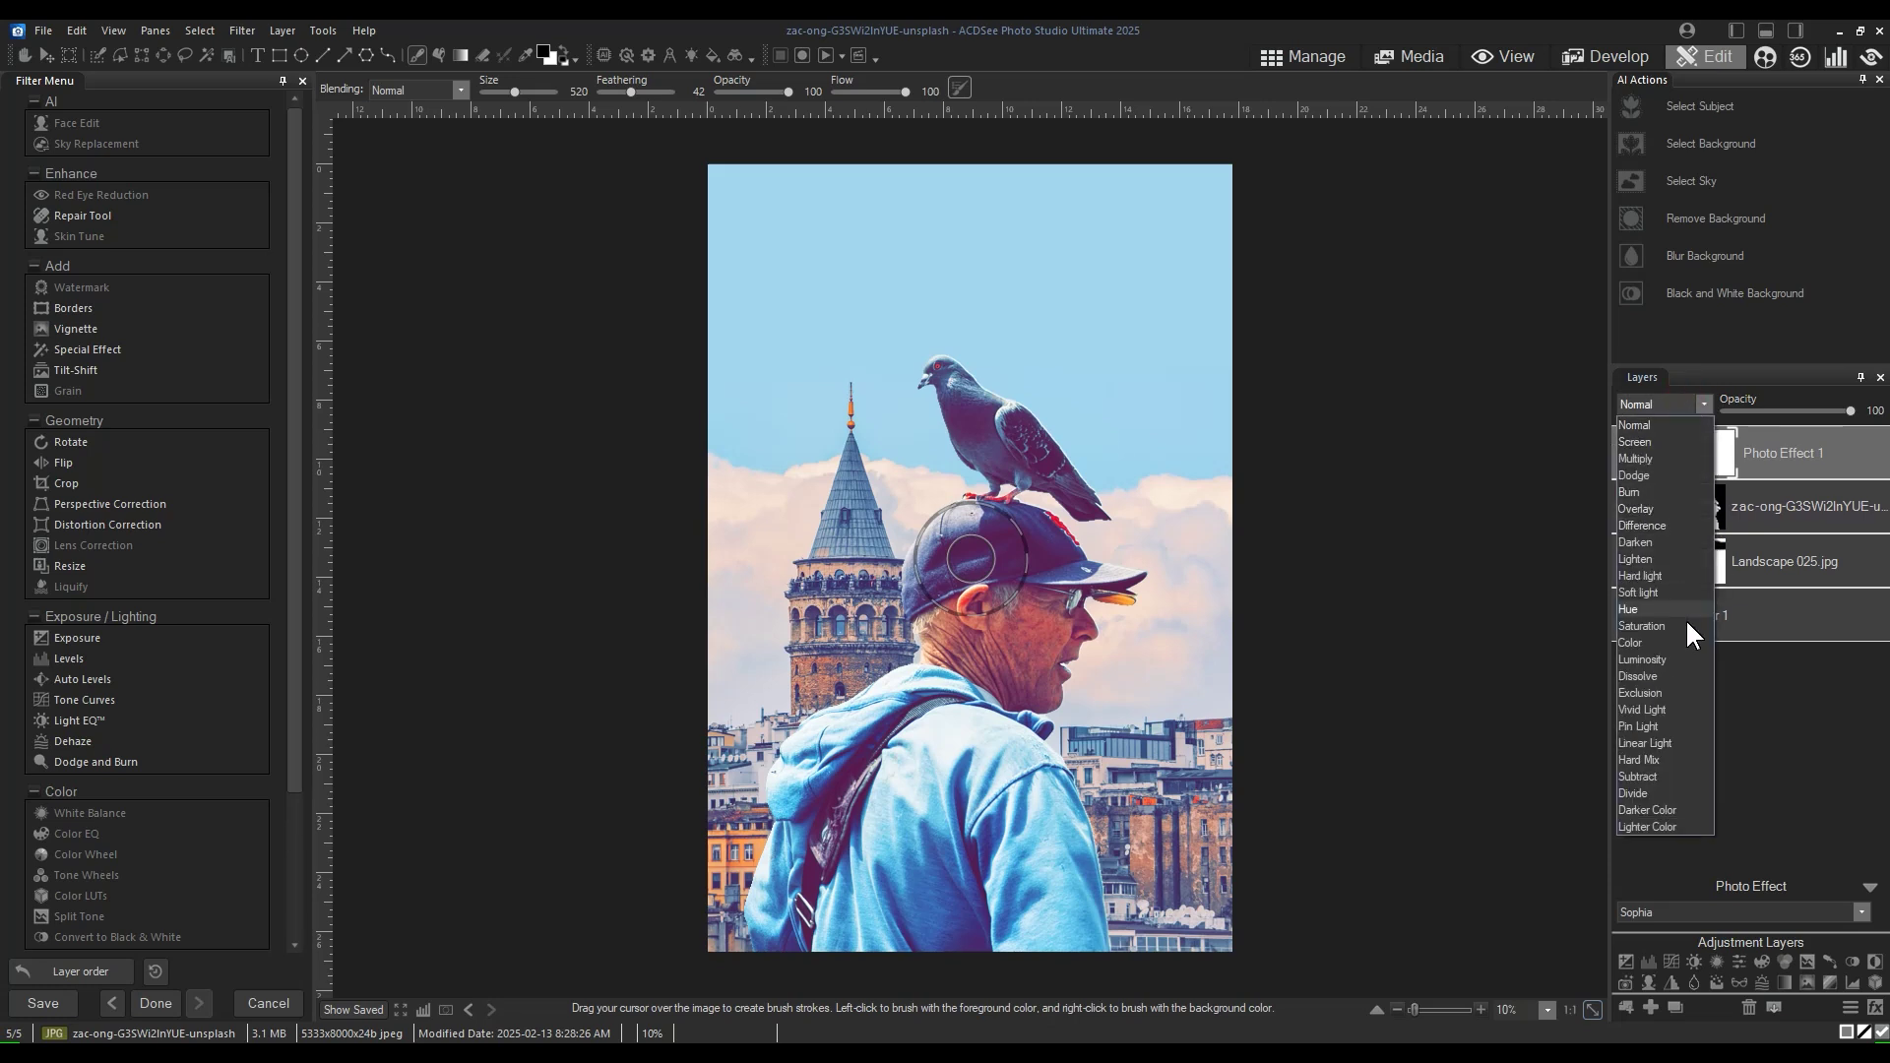
pyautogui.click(1780, 451)
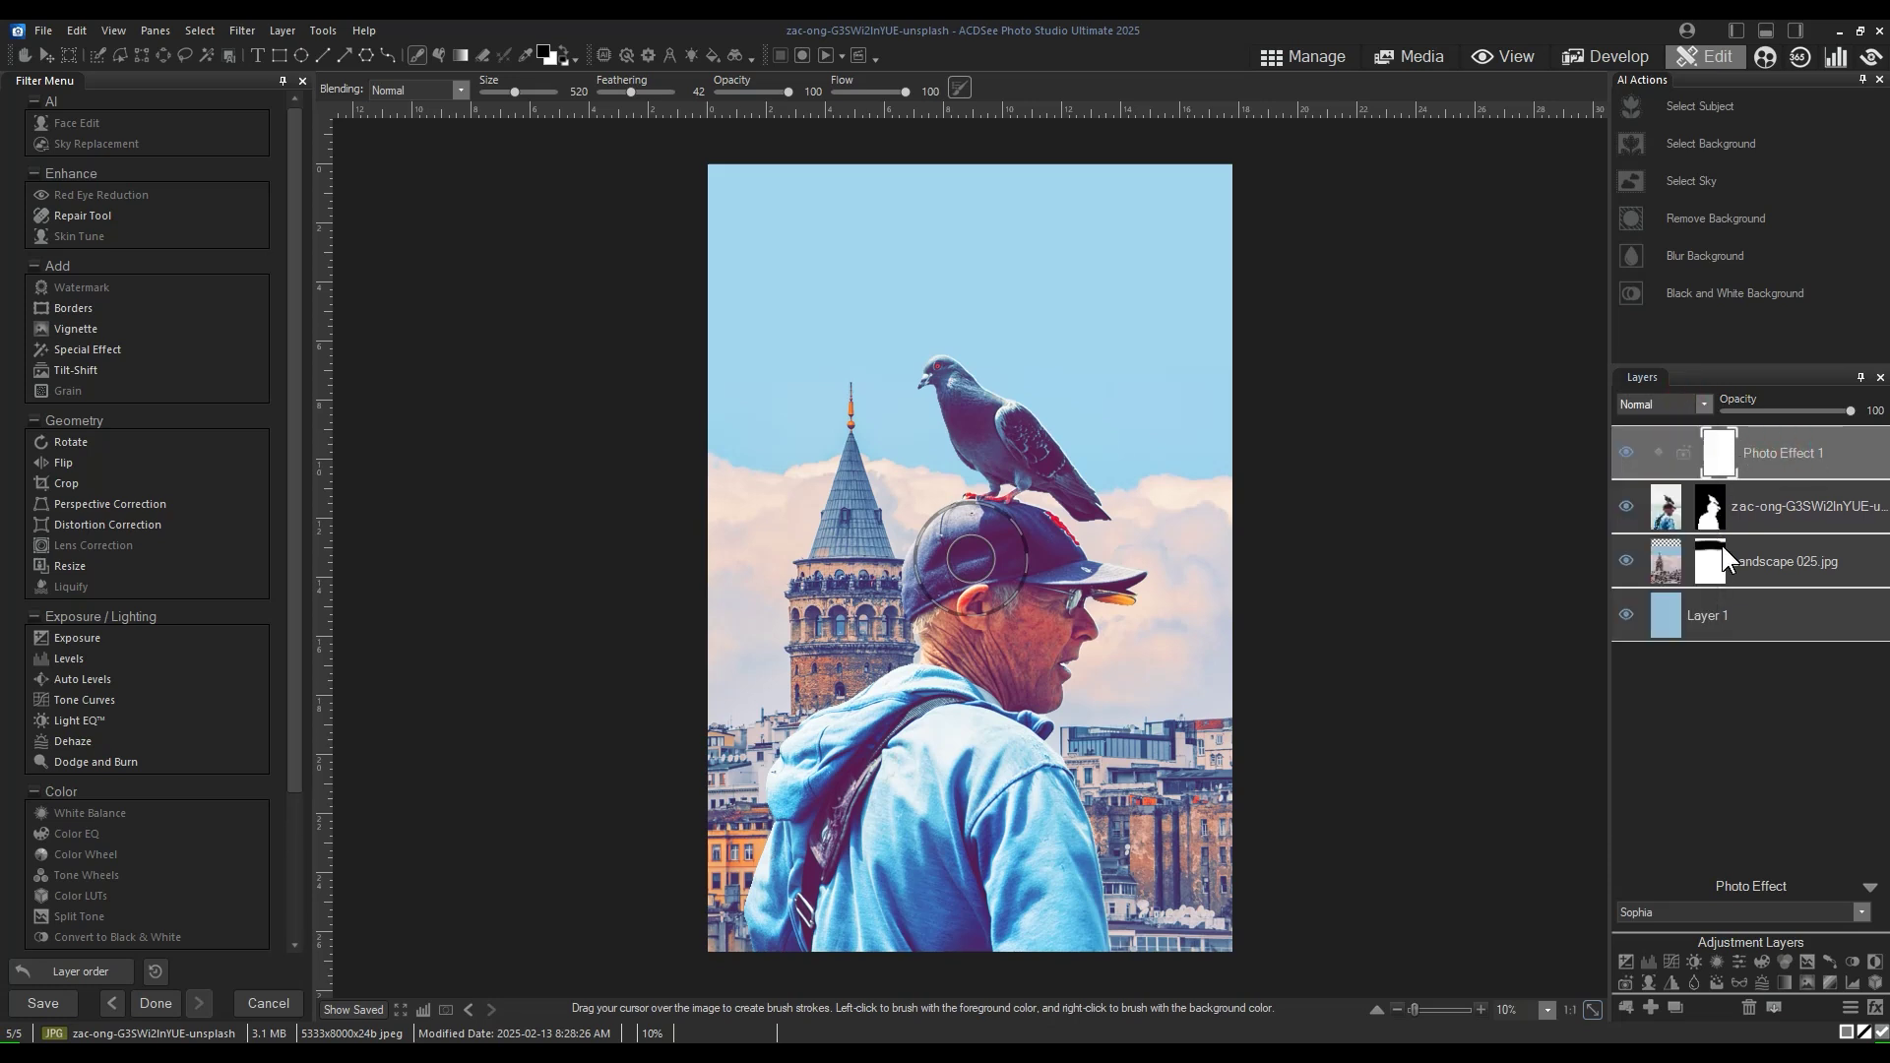
pyautogui.click(1692, 909)
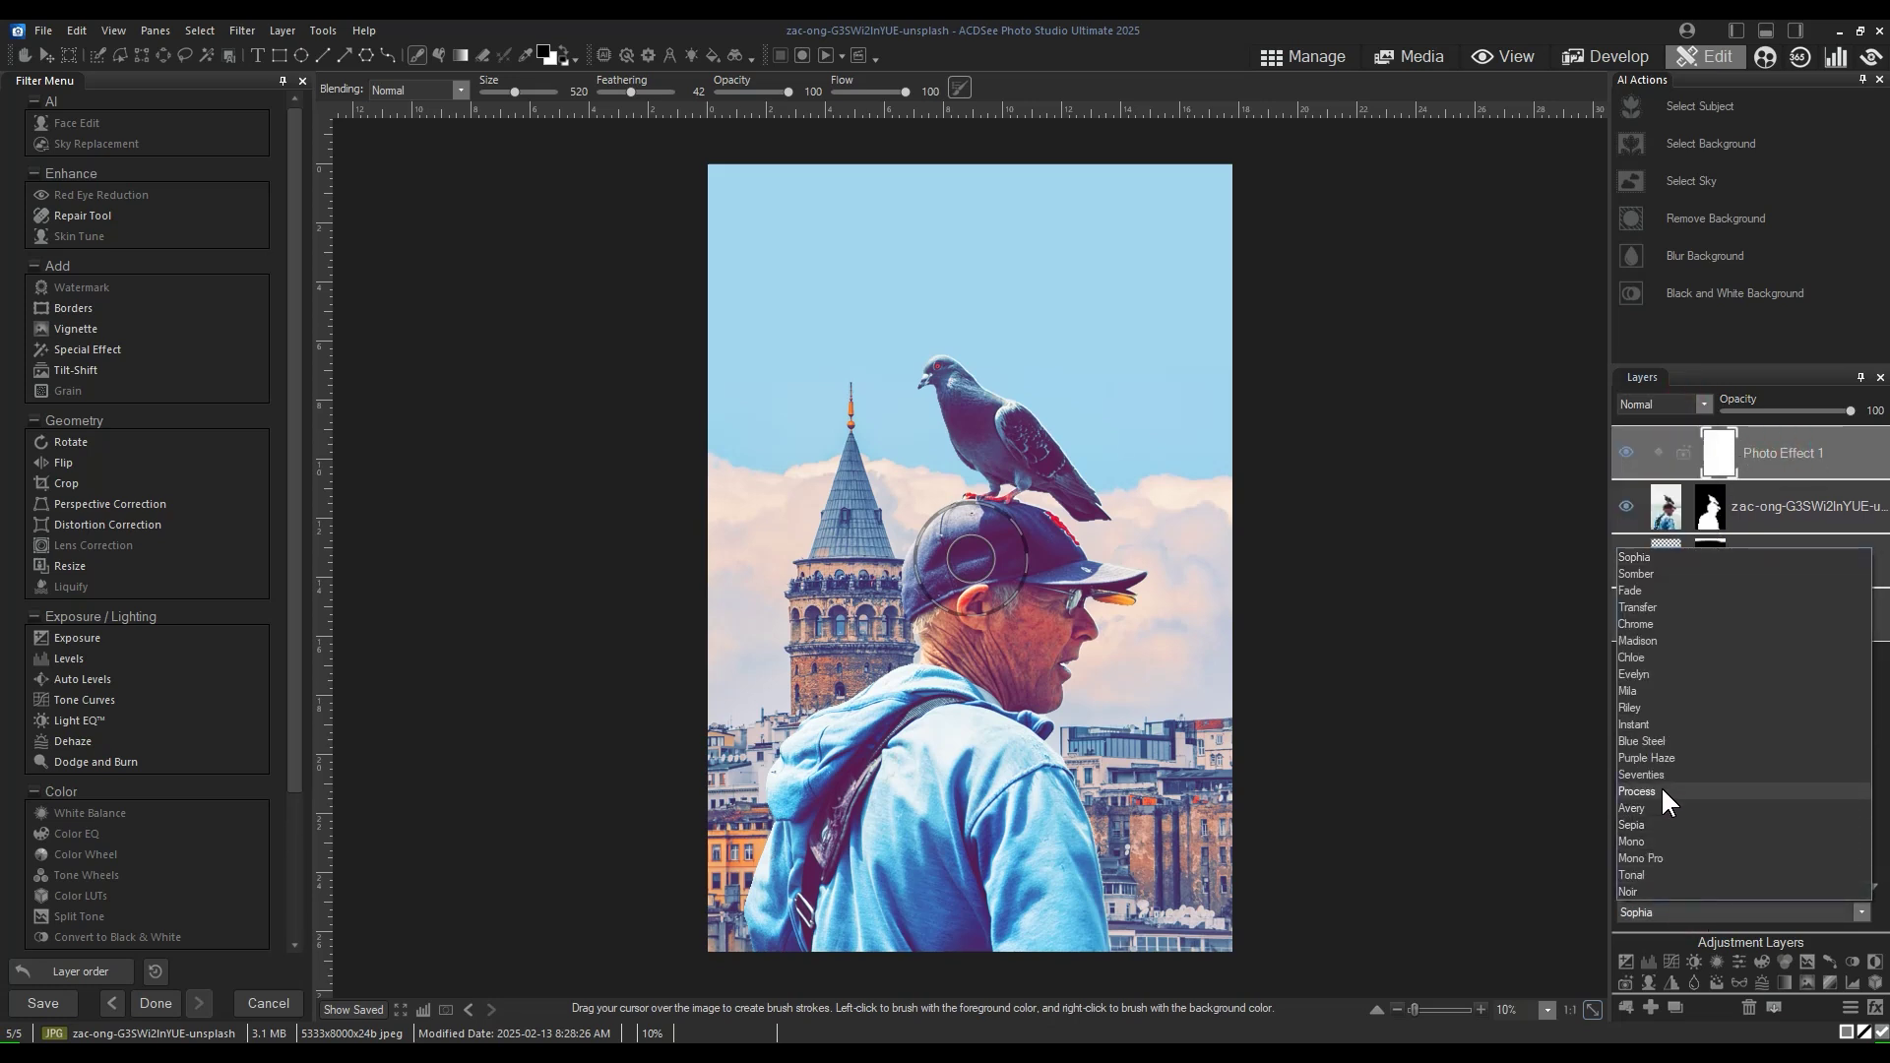
pyautogui.click(1662, 793)
pyautogui.moveTo(1781, 410); pyautogui.dragTo(1761, 412)
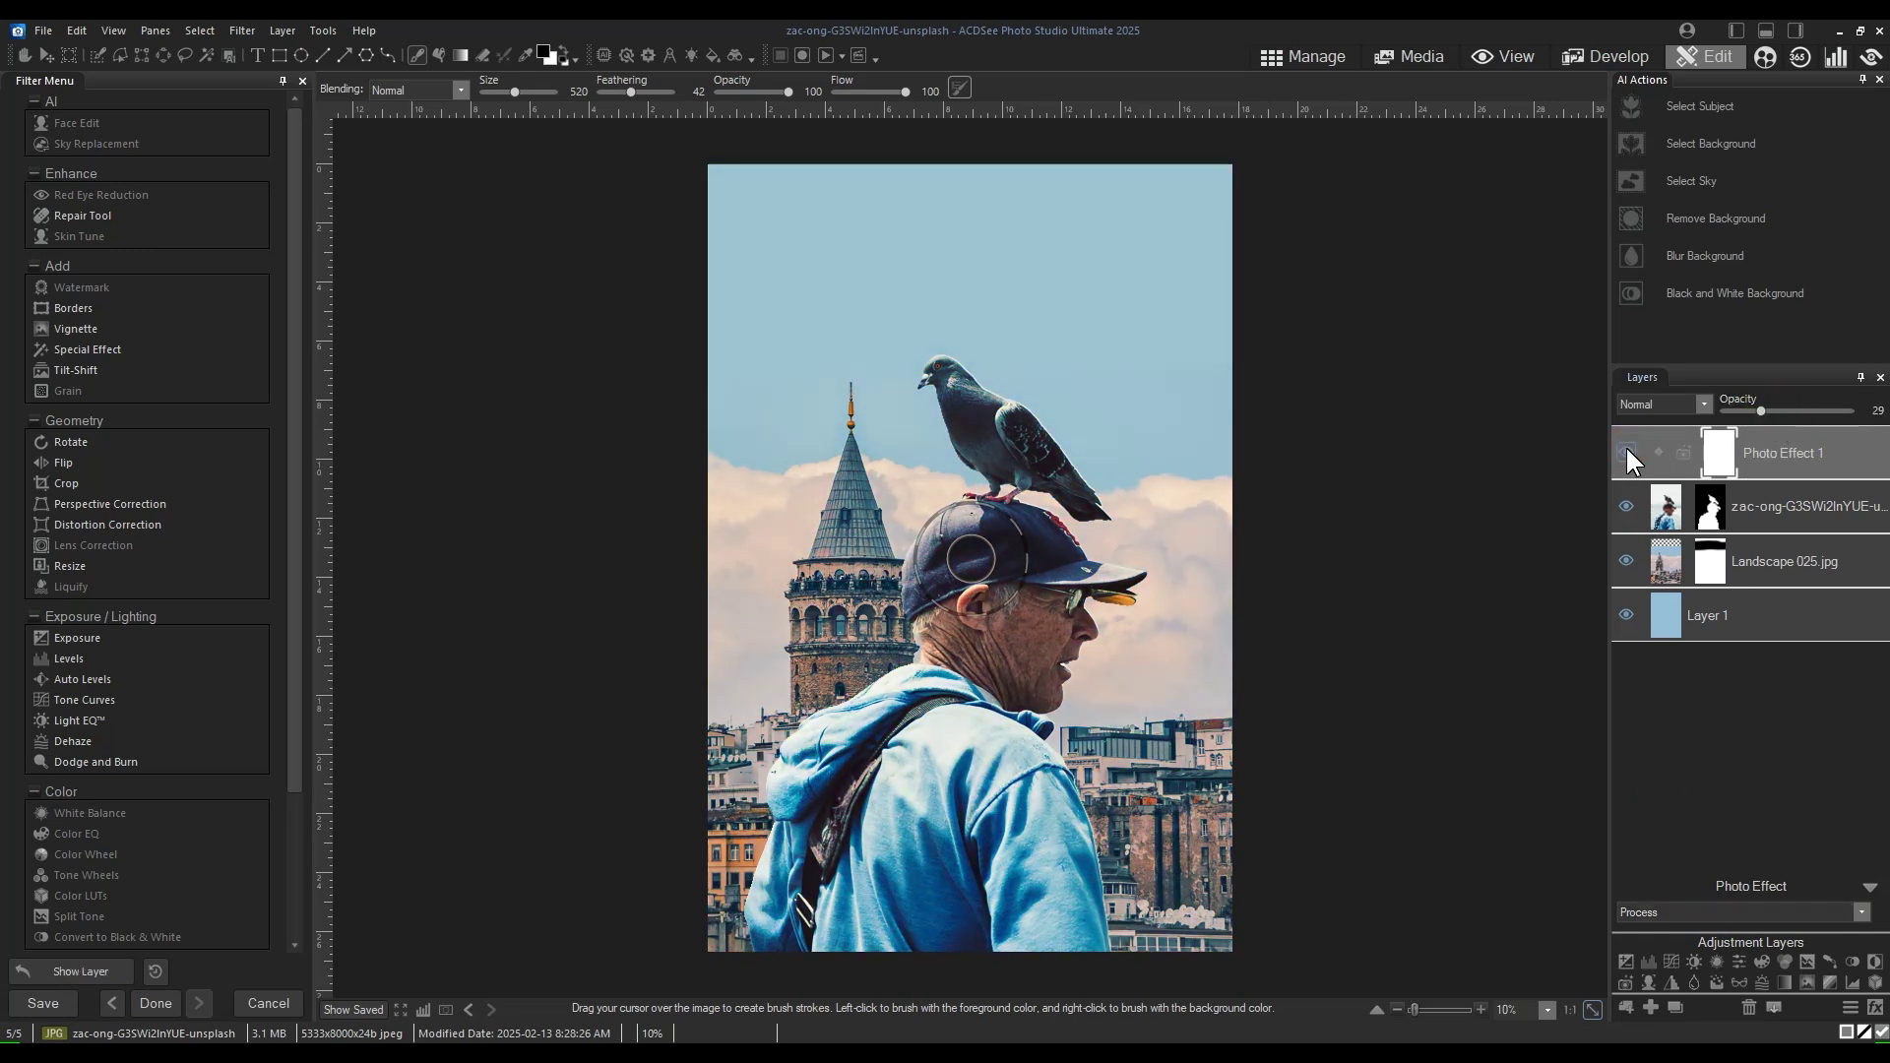
pyautogui.click(1870, 890)
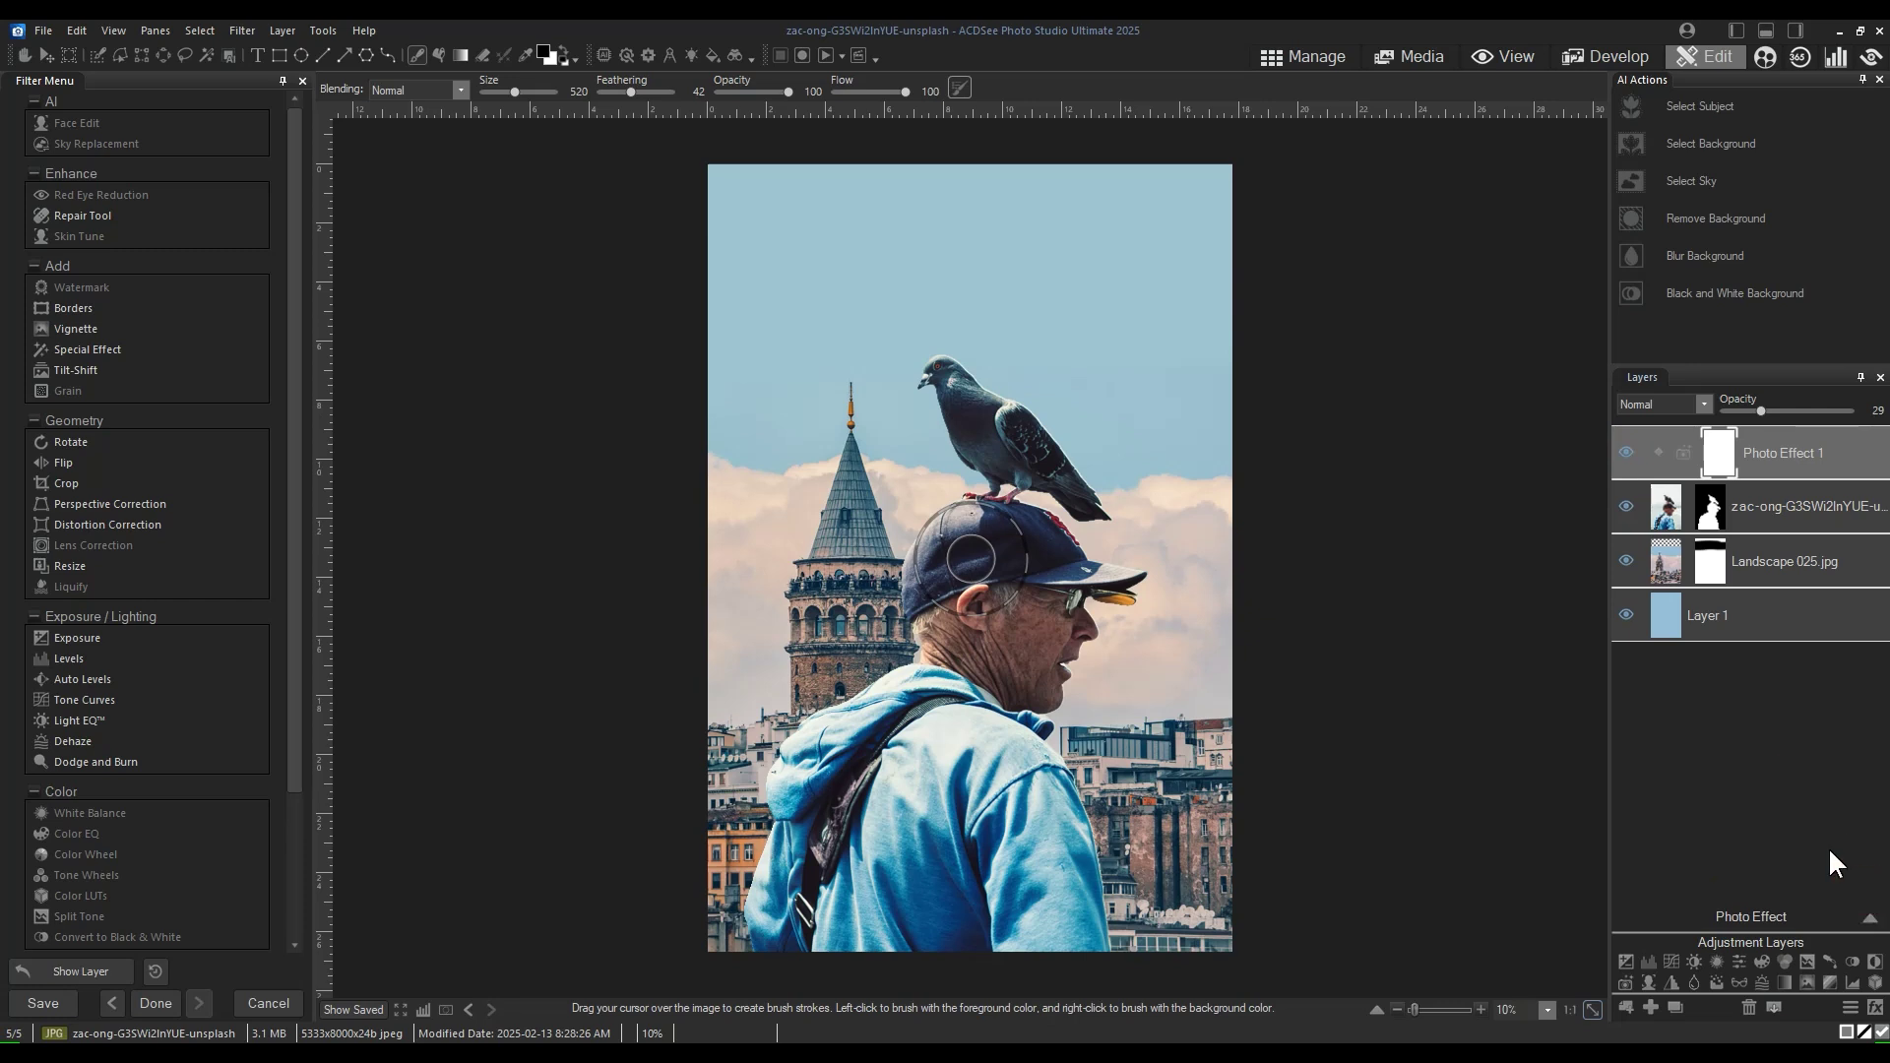